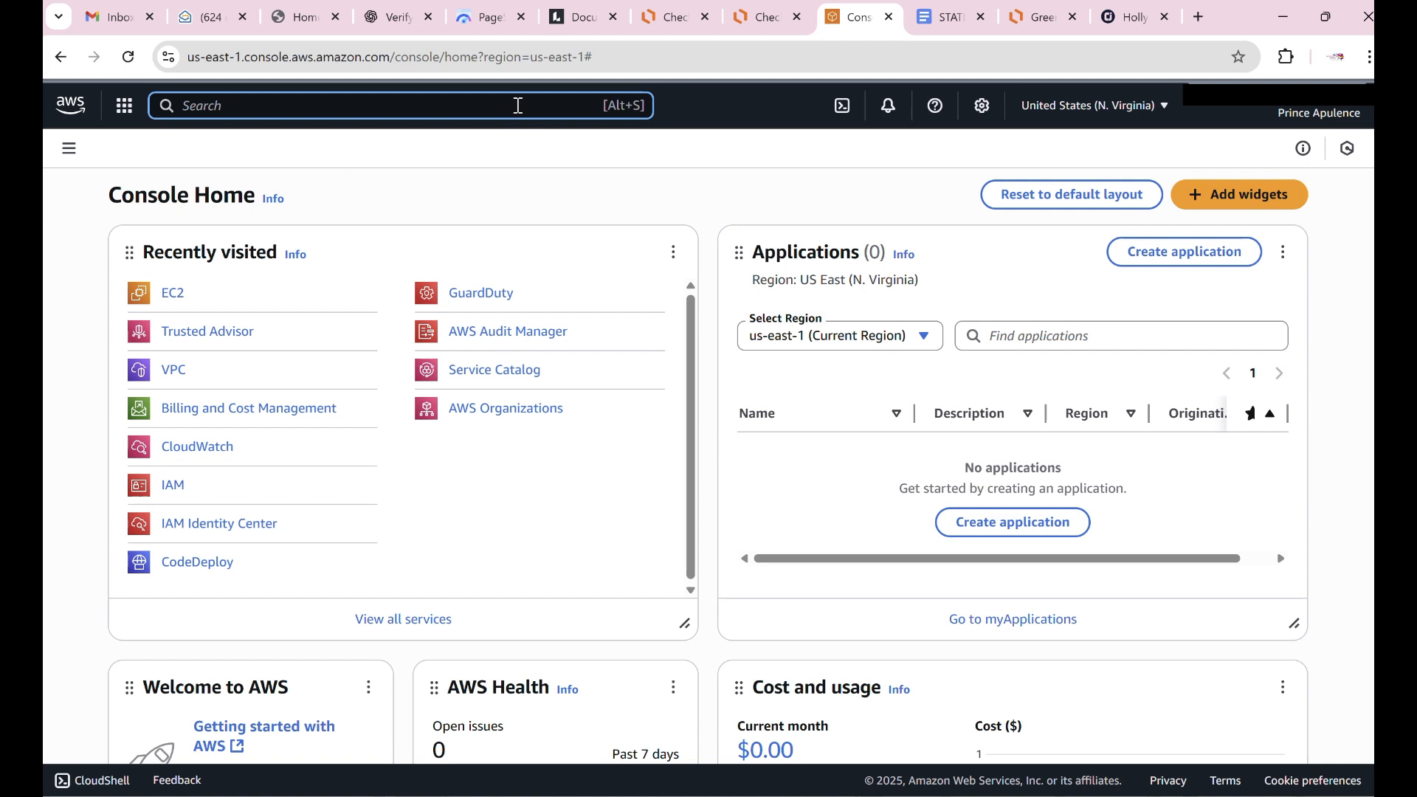
# Step: Find the S3 service and open its list of buckets
pyautogui.click(519, 105)
pyautogui.write('s3')
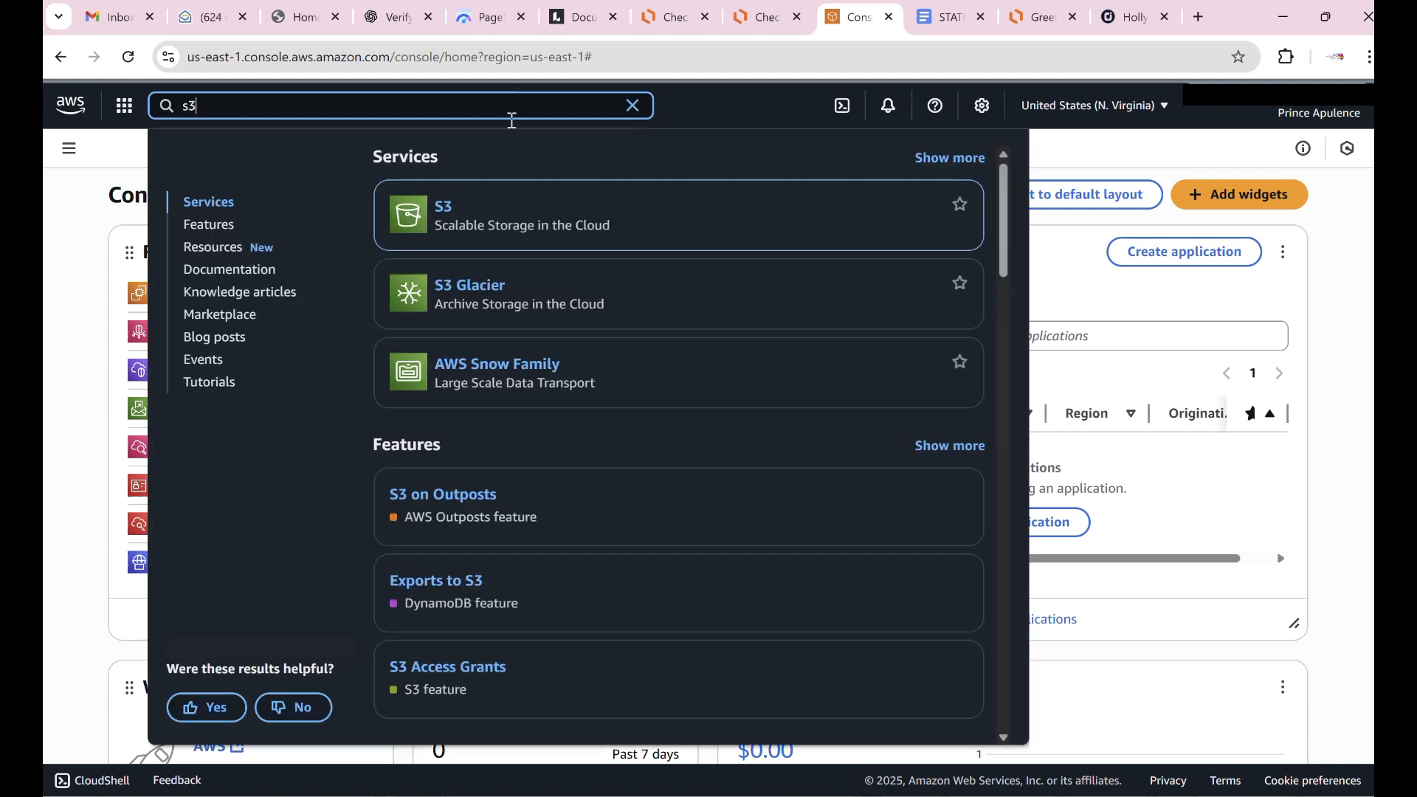
pyautogui.moveTo(446, 212)
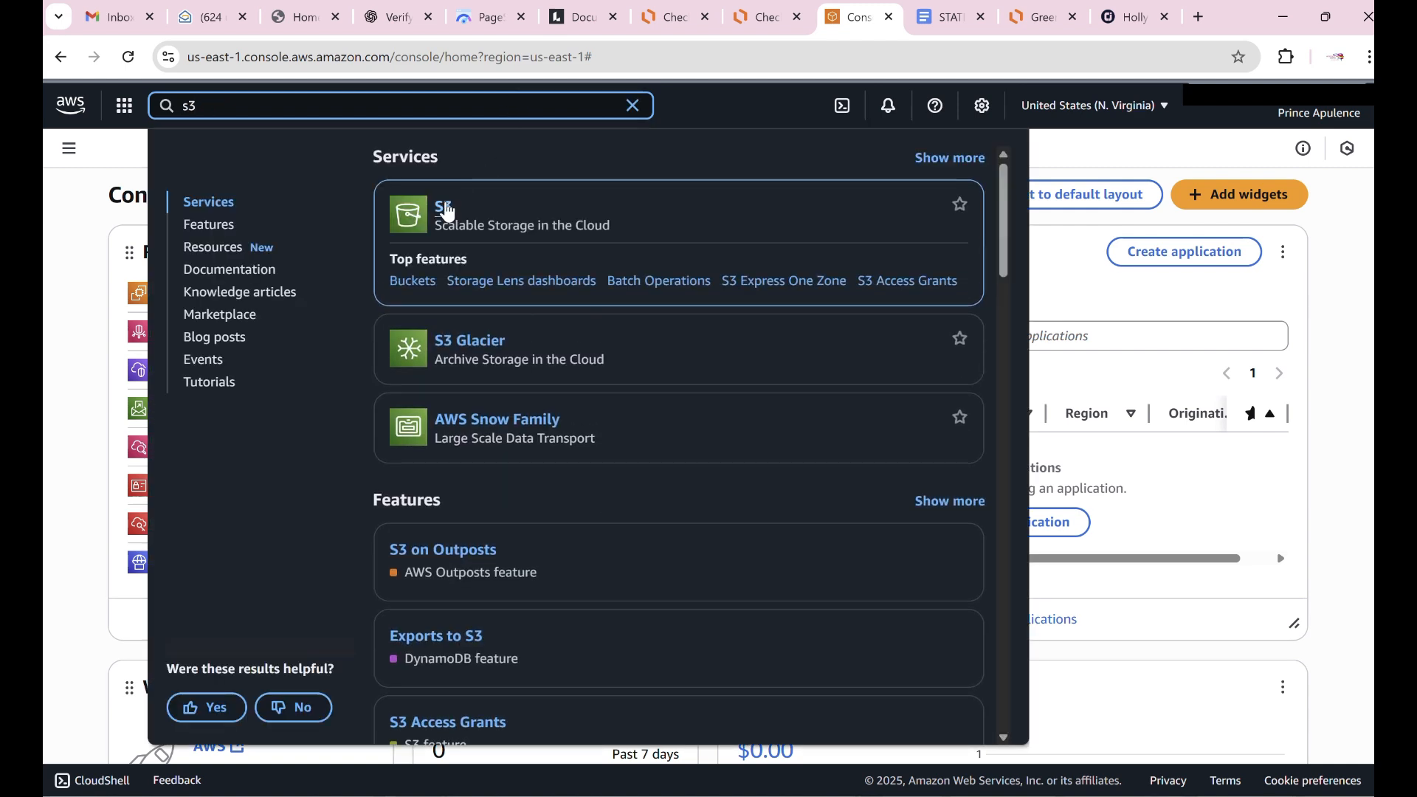
pyautogui.click(419, 283)
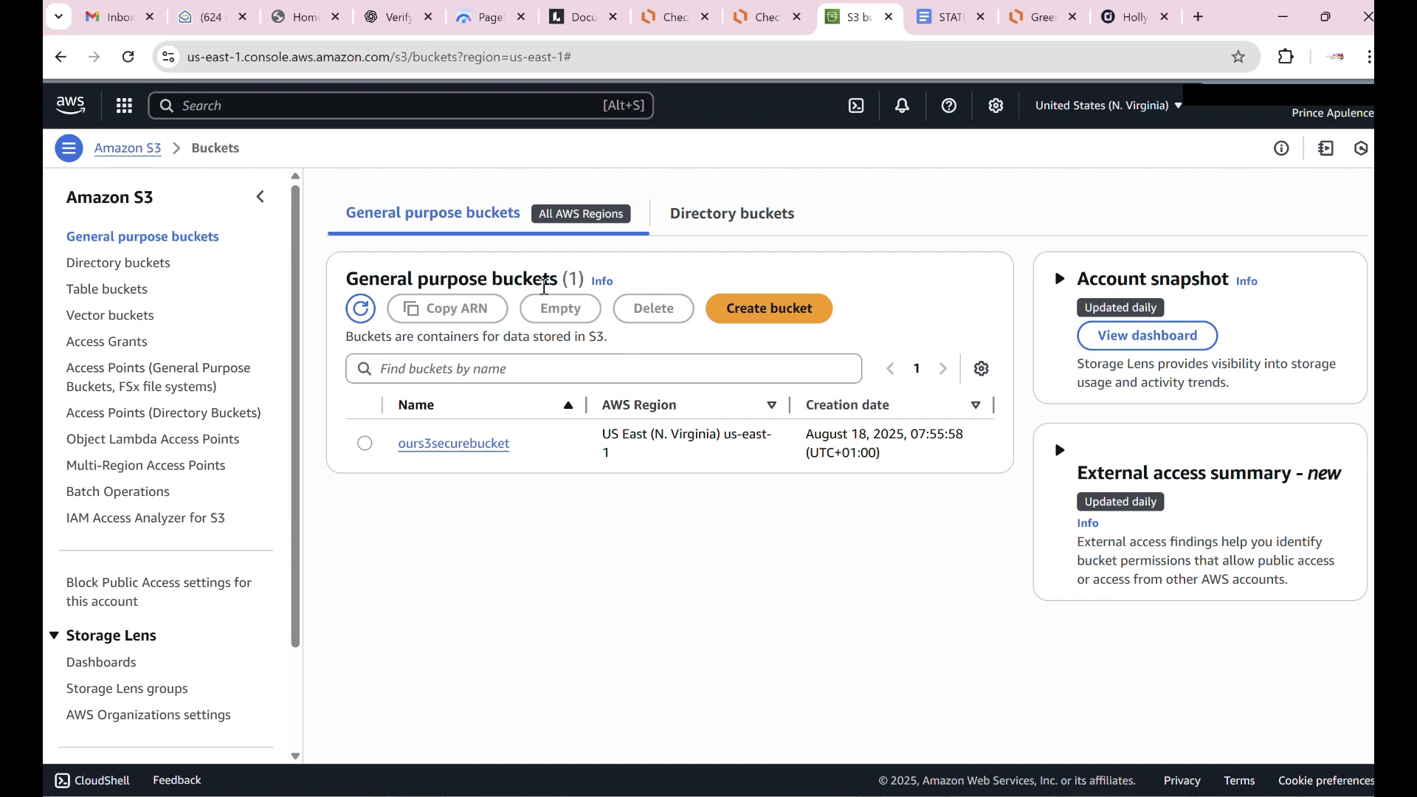
# Step: Start a new general purpose bucket and name it my_first-bucket
pyautogui.click(761, 323)
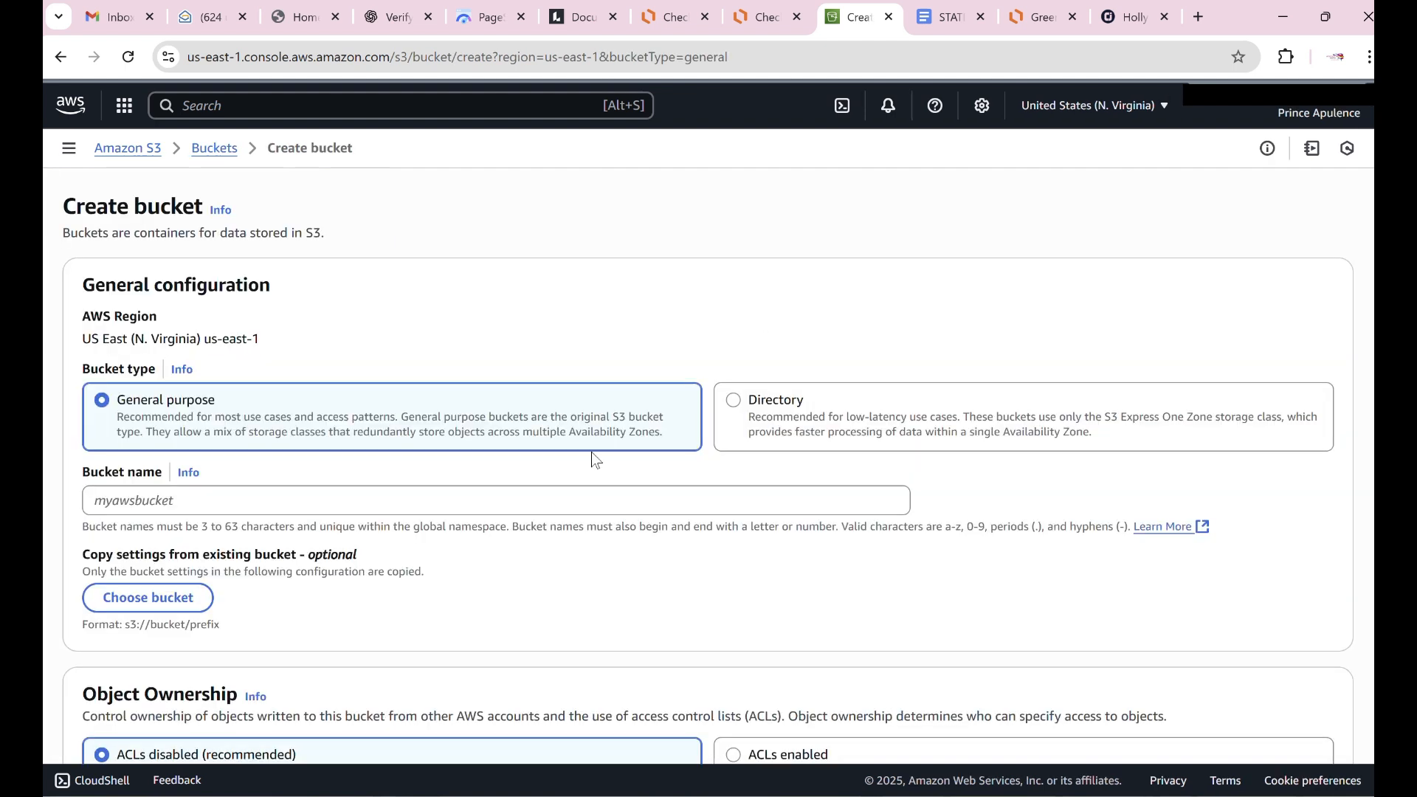
pyautogui.click(278, 503)
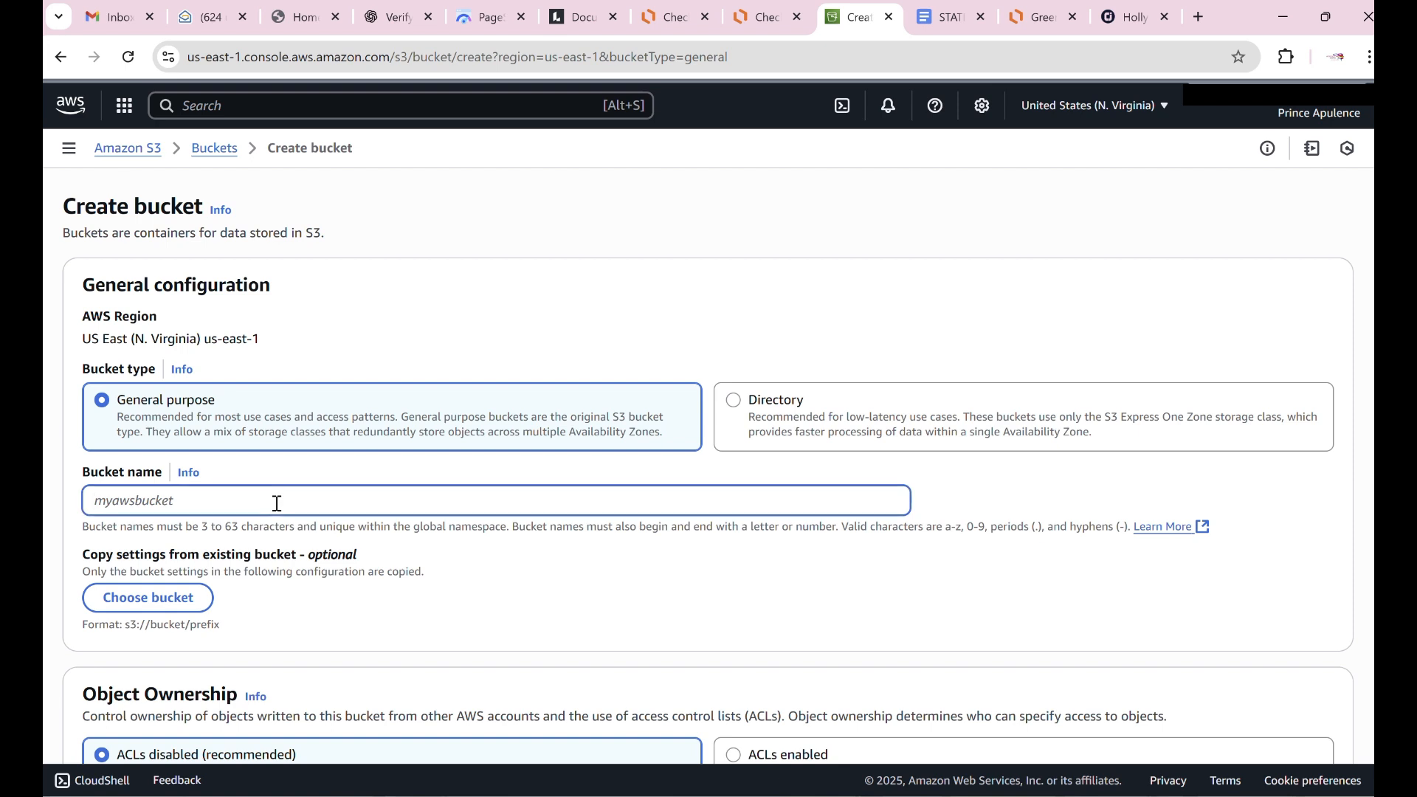
pyautogui.write('my_first-bucket')
# Step: Review the default ownership, public access, versioning and encryption settings, and try to create the bucket with them
pyautogui.scroll(-4, 311, 575)
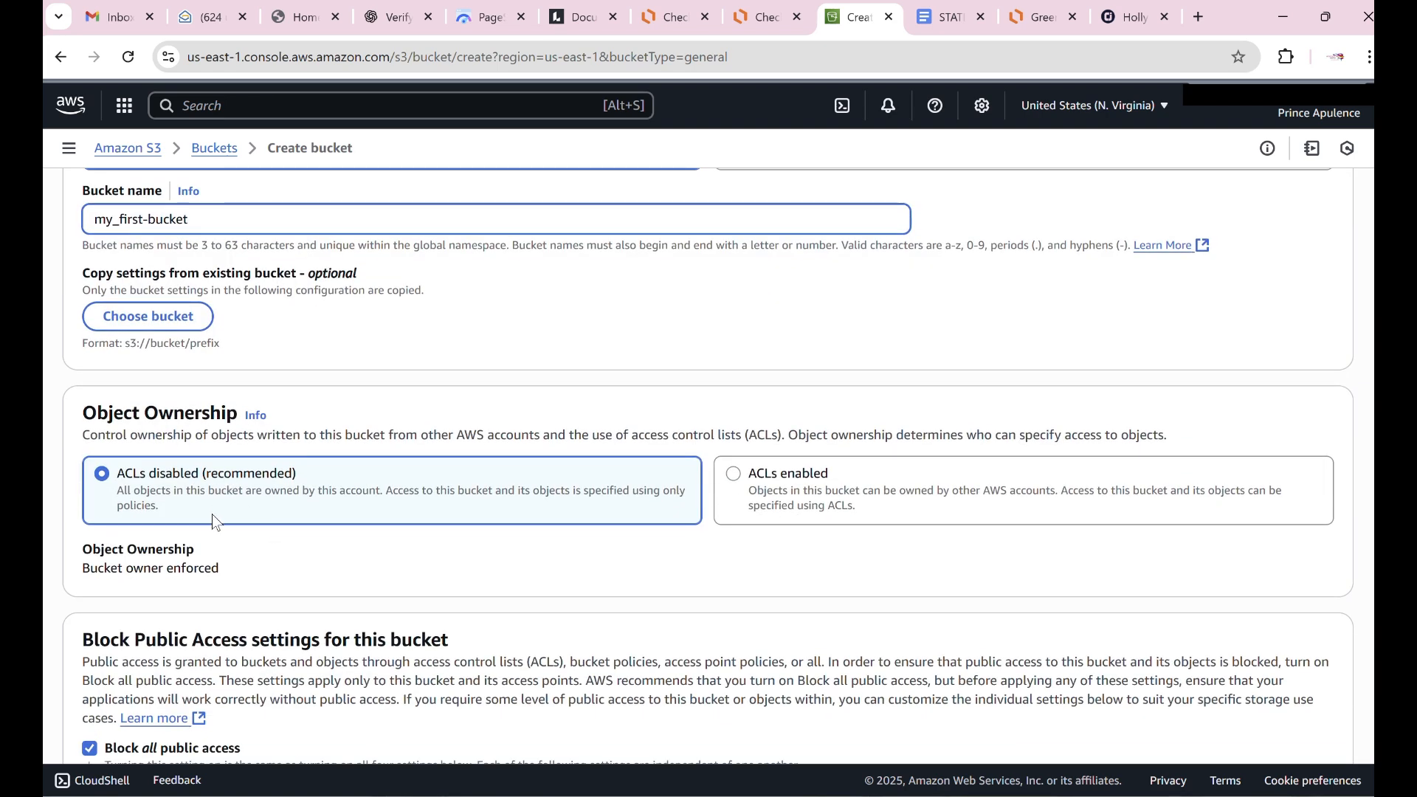
pyautogui.scroll(-4, 222, 509)
pyautogui.scroll(-2, 239, 469)
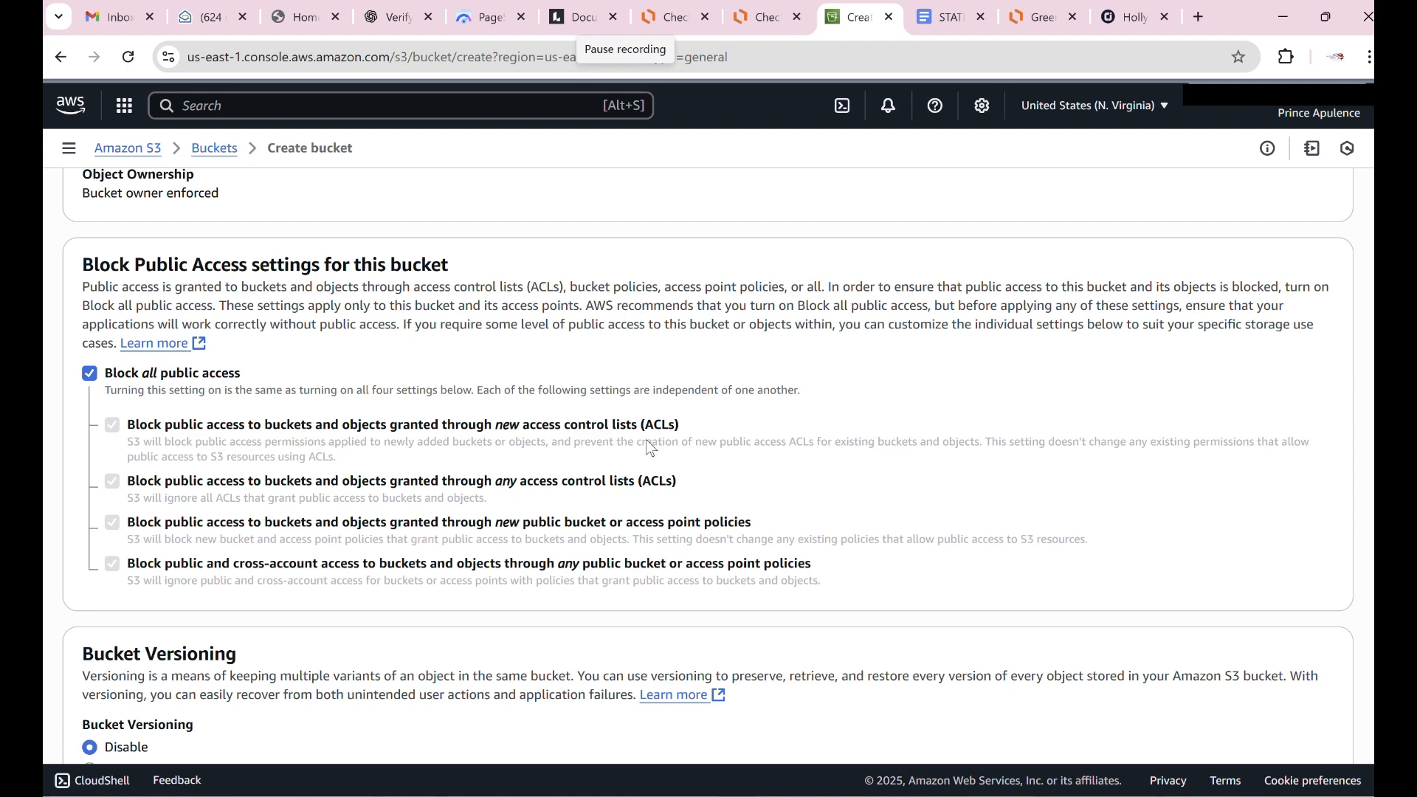
pyautogui.scroll(-1, 648, 443)
pyautogui.scroll(-2, 649, 443)
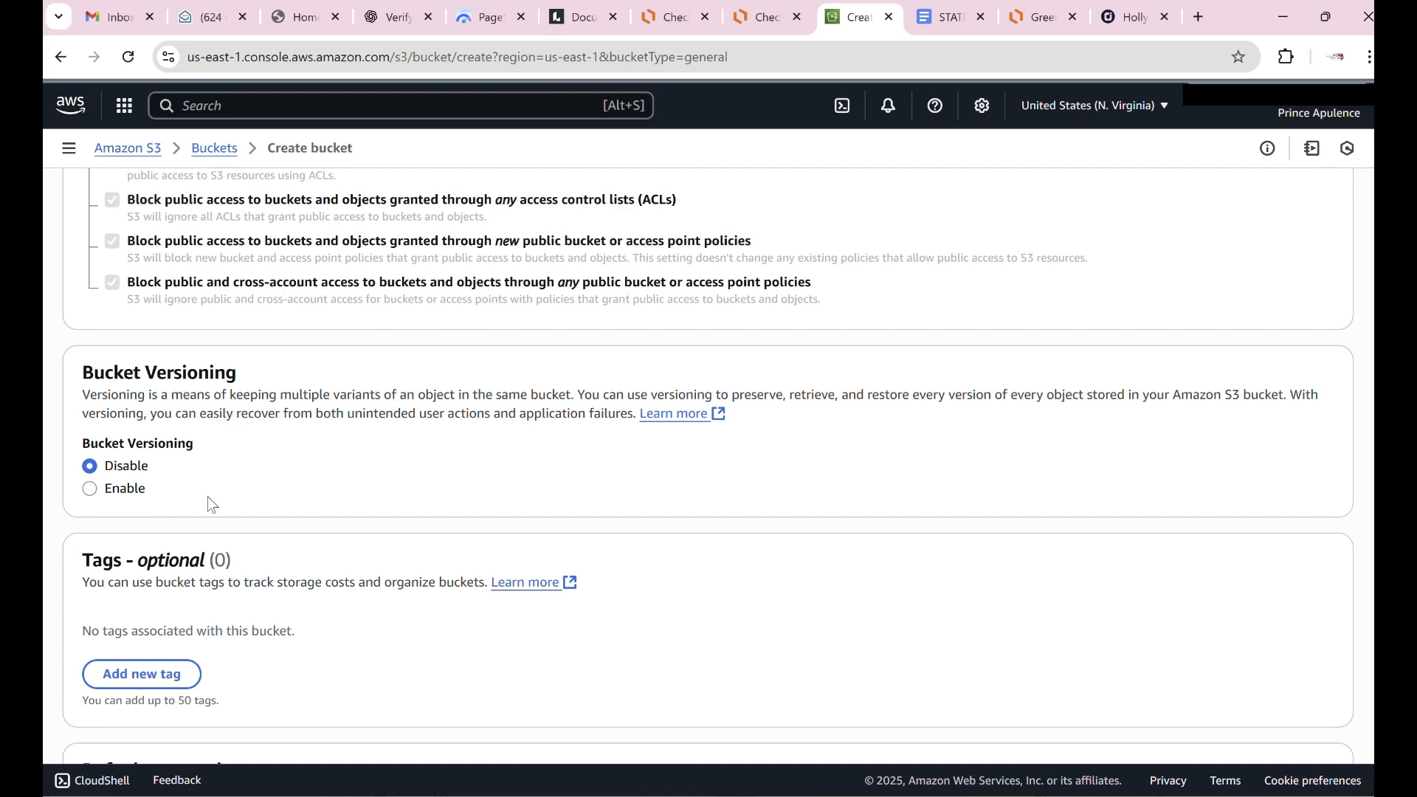
pyautogui.scroll(-3, 262, 517)
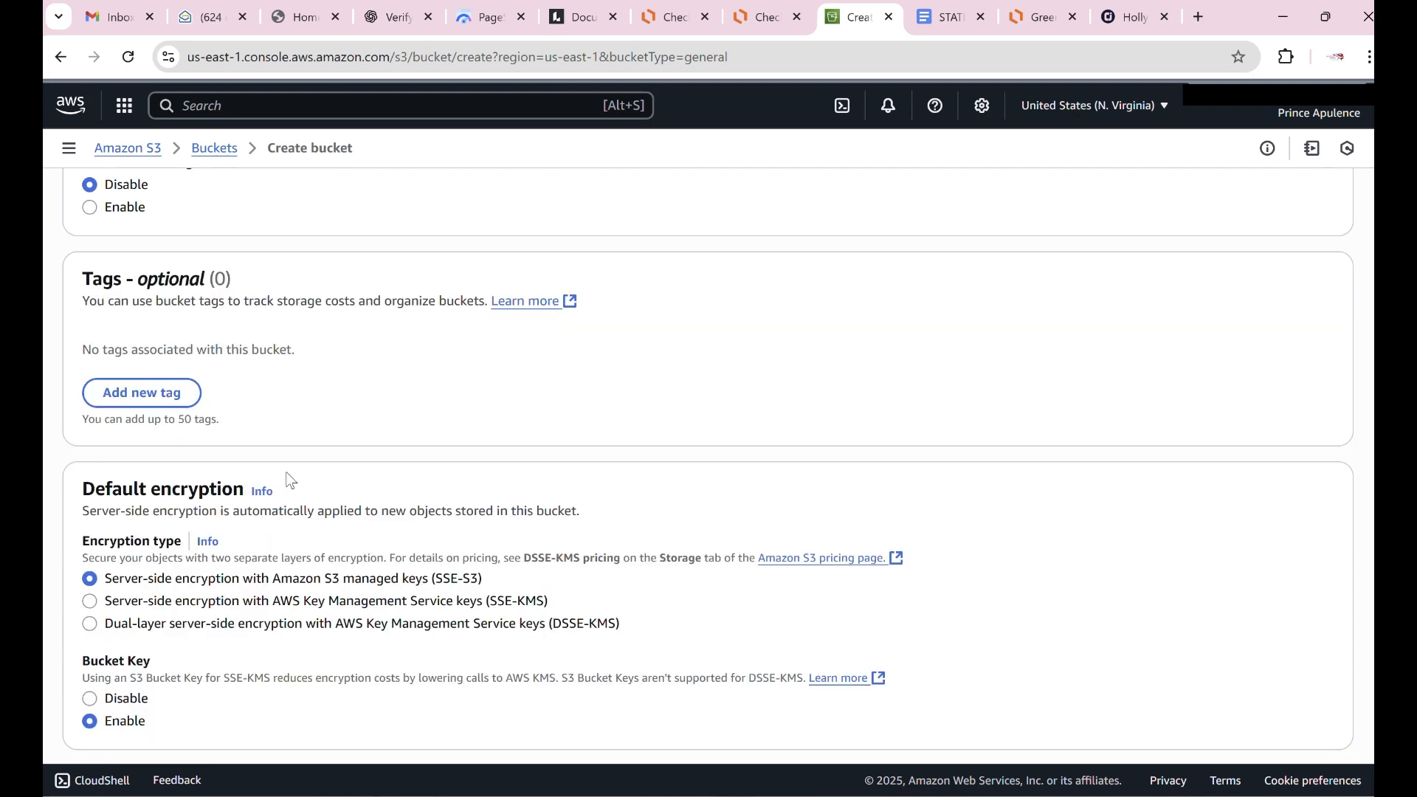
pyautogui.scroll(-3, 288, 484)
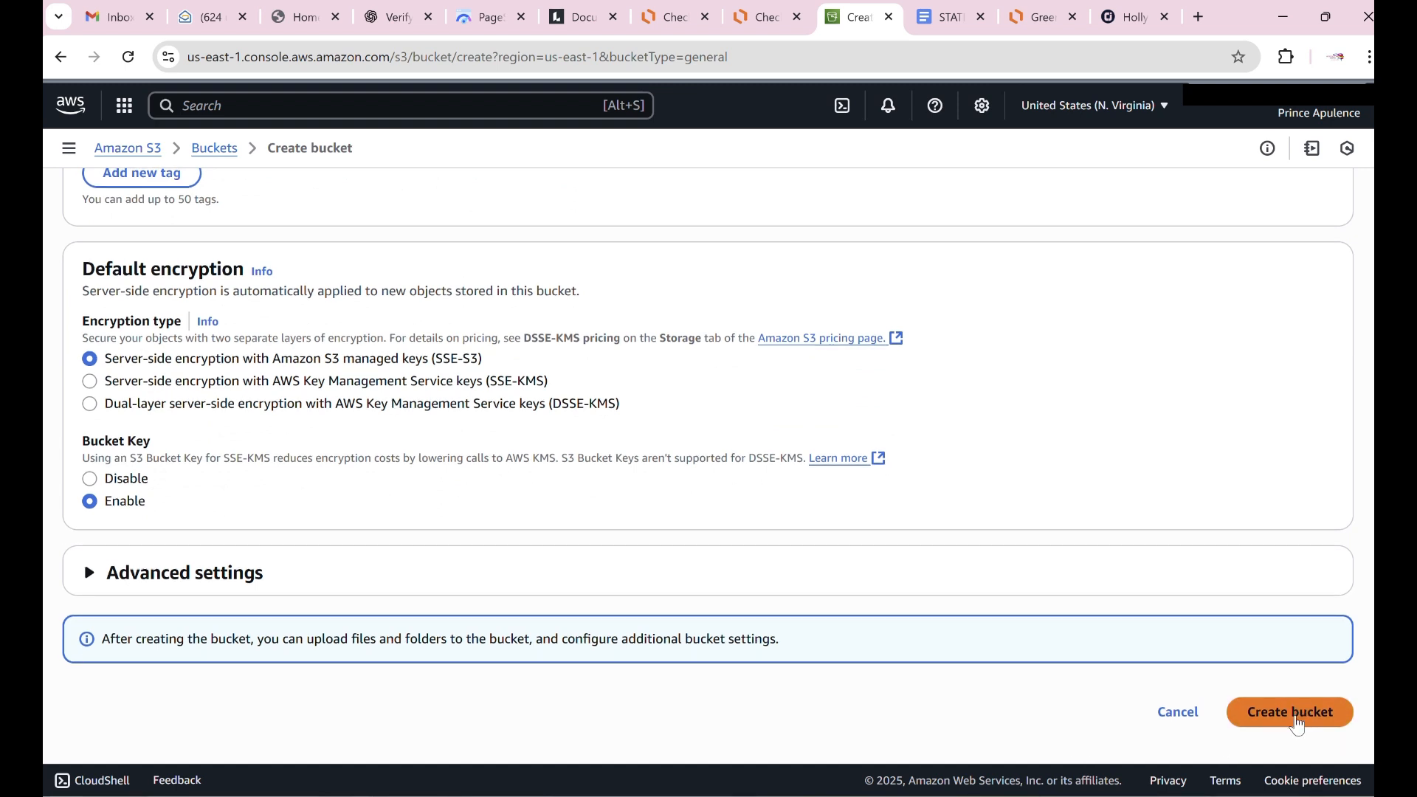
pyautogui.click(1299, 722)
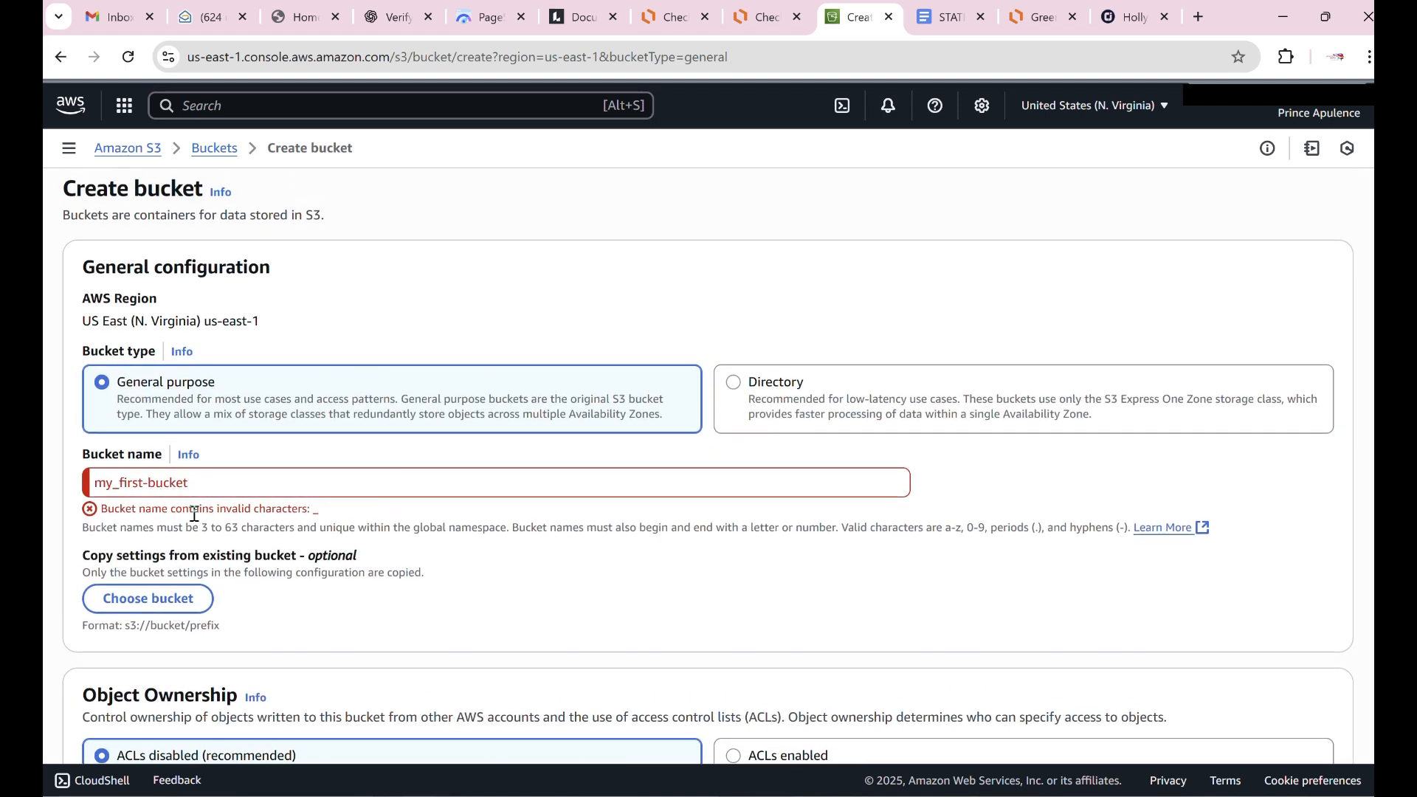
# Step: Change the bucket name to myfirstbucket, without underscore, hyphen or uppercase letters
pyautogui.click(151, 486)
pyautogui.press('BackSpace')
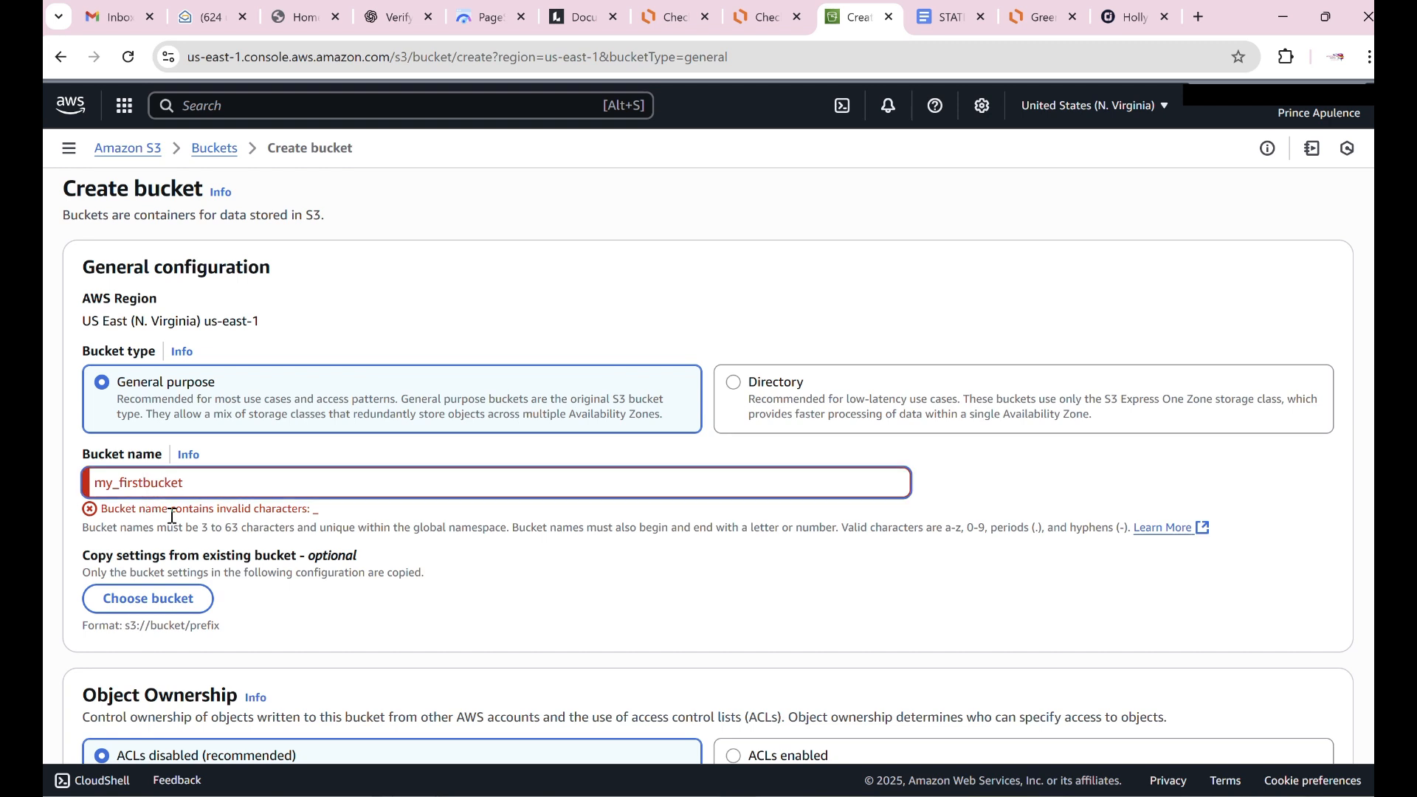
pyautogui.press('BackSpace')
pyautogui.press('BackSpace')
pyautogui.press('BackSpace')
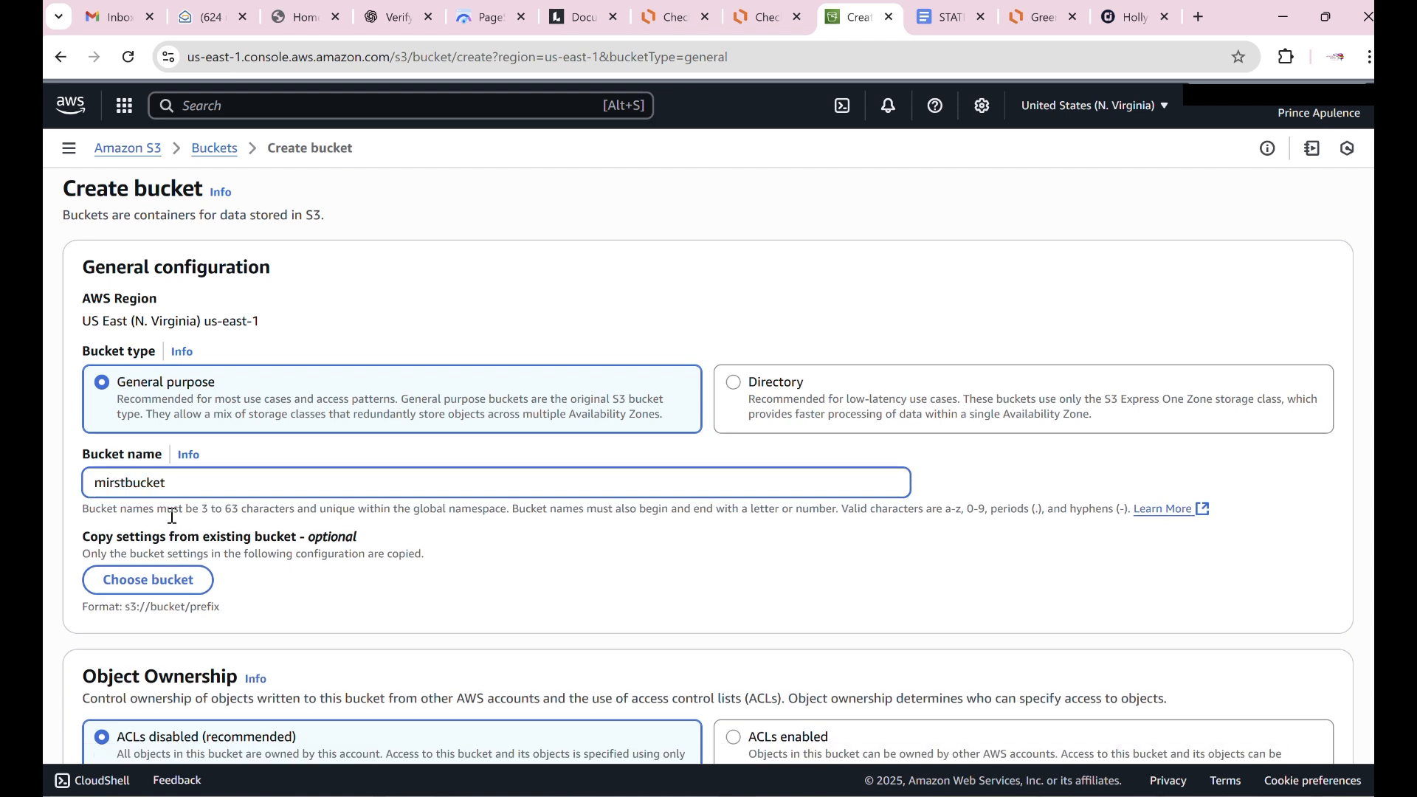
pyautogui.write('yF')
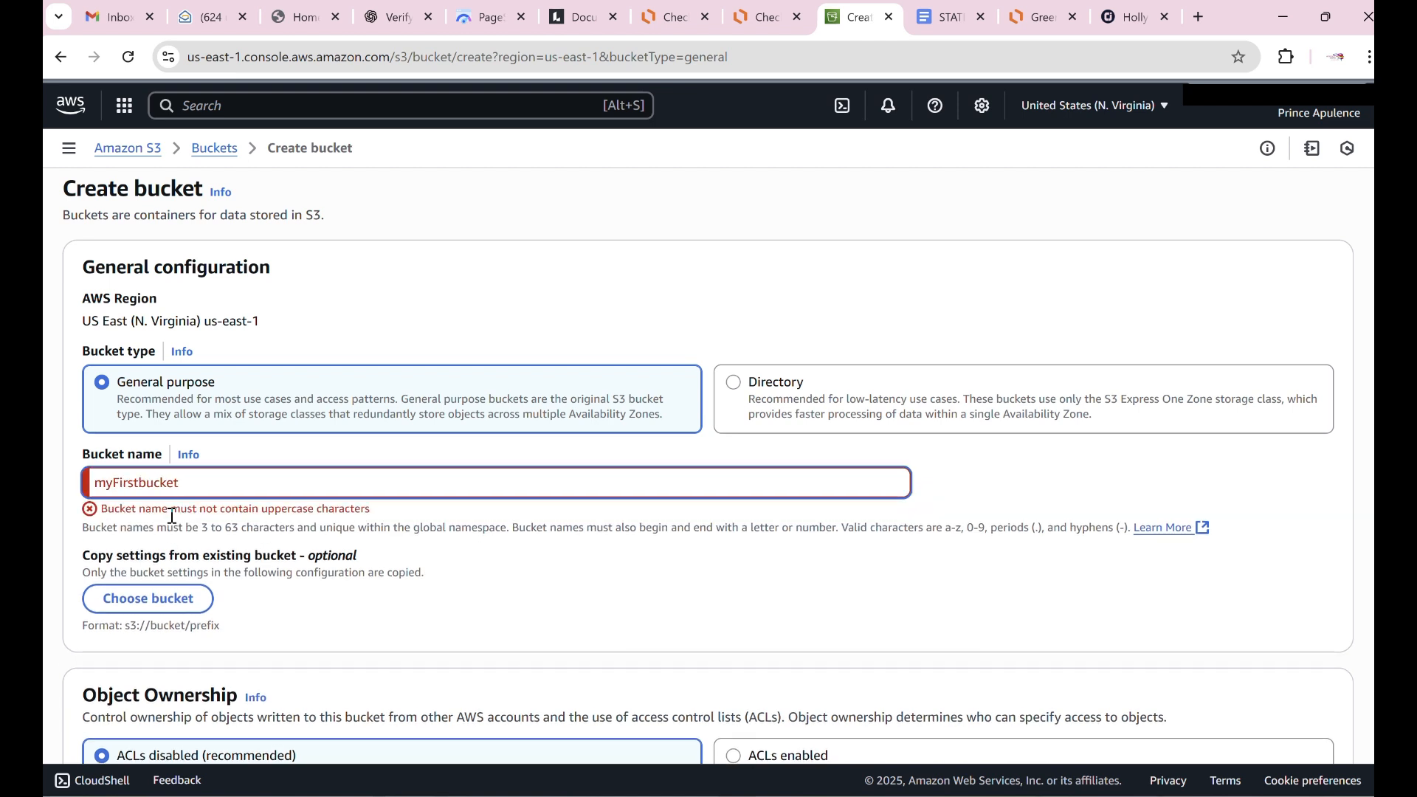
pyautogui.press('BackSpace')
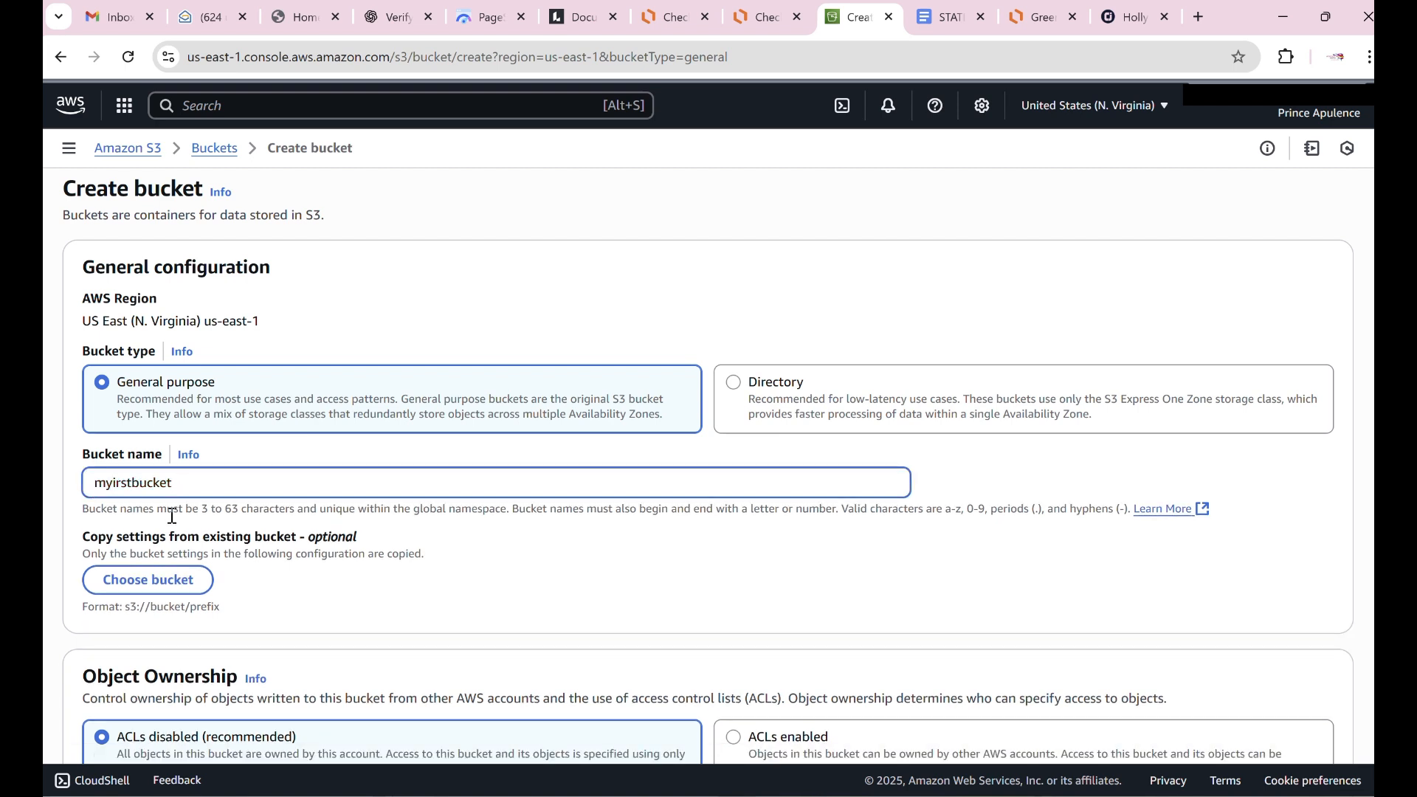
pyautogui.write('f')
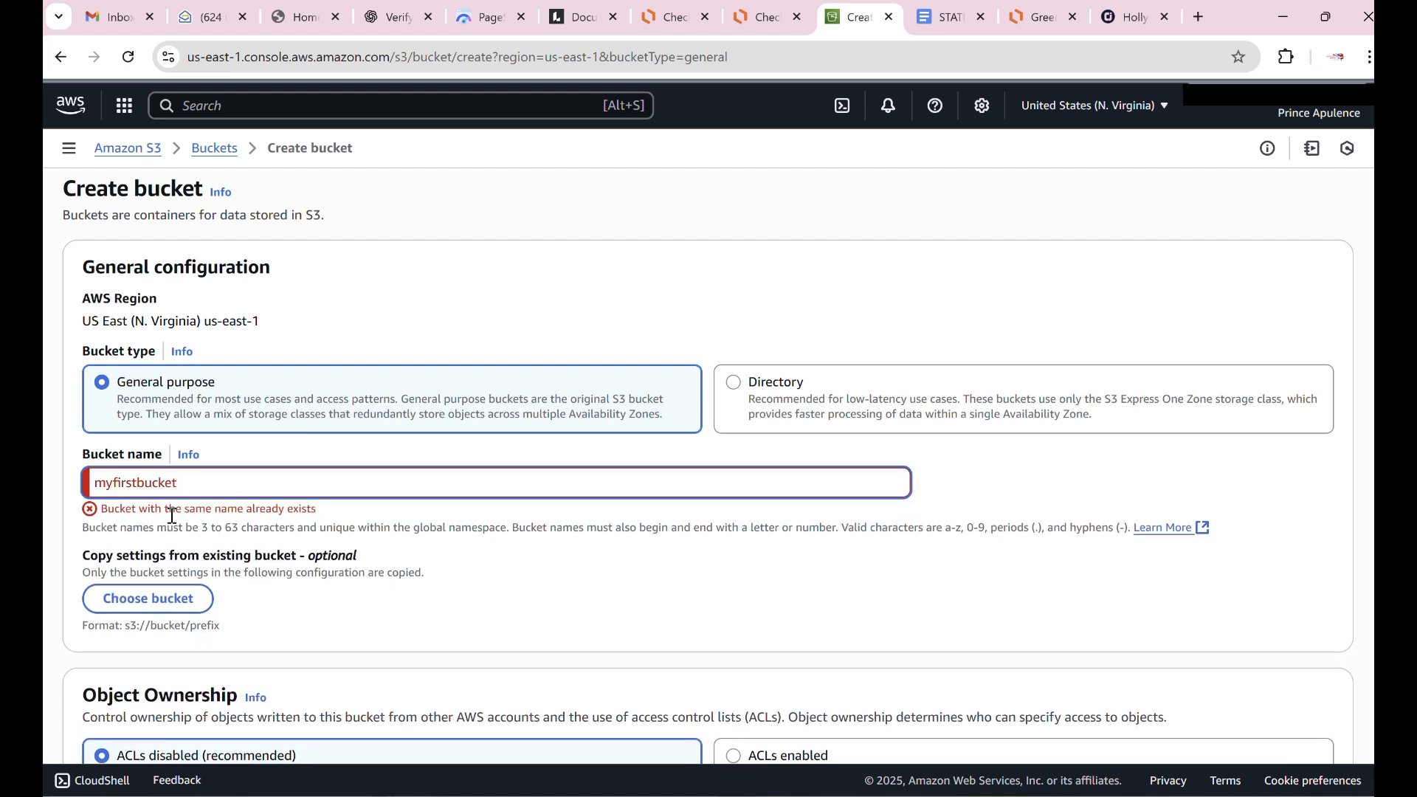
# Step: Change the bucket name to kingsonfirstbucket and create the bucket with the default settings
pyautogui.click(201, 485)
pyautogui.press('Left')
pyautogui.press('BackSpace')
pyautogui.press('BackSpace')
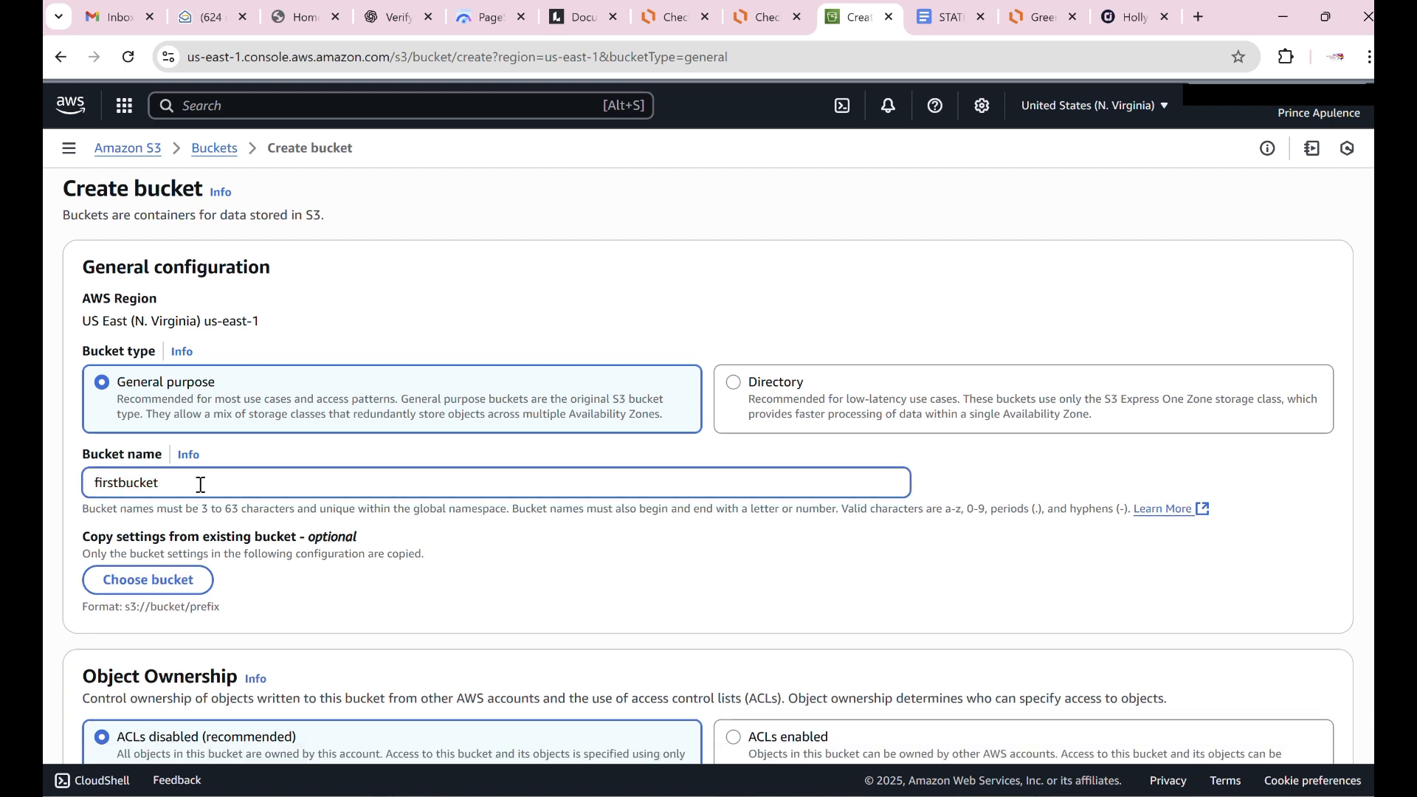
pyautogui.write('kingson')
pyautogui.scroll(-20, 827, 578)
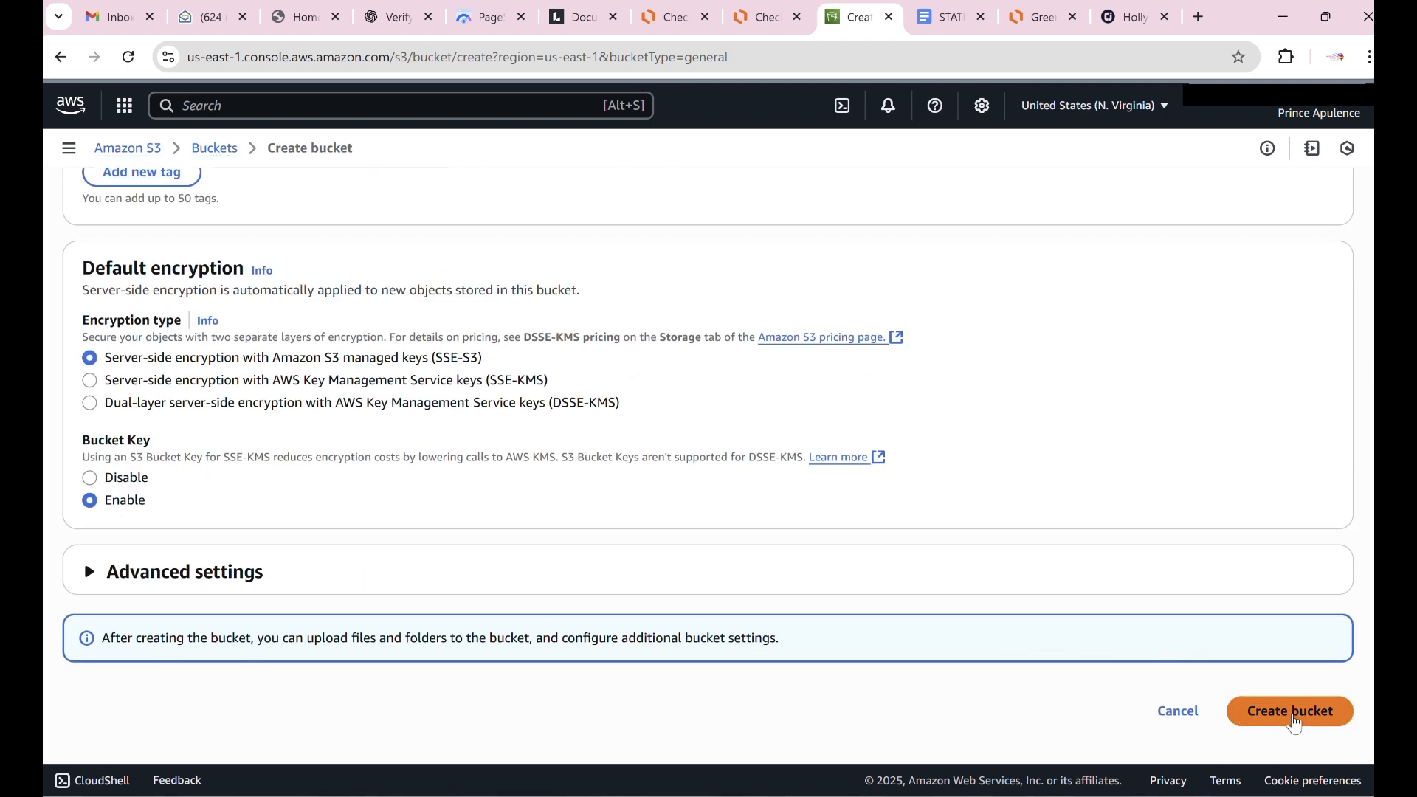
pyautogui.click(1292, 724)
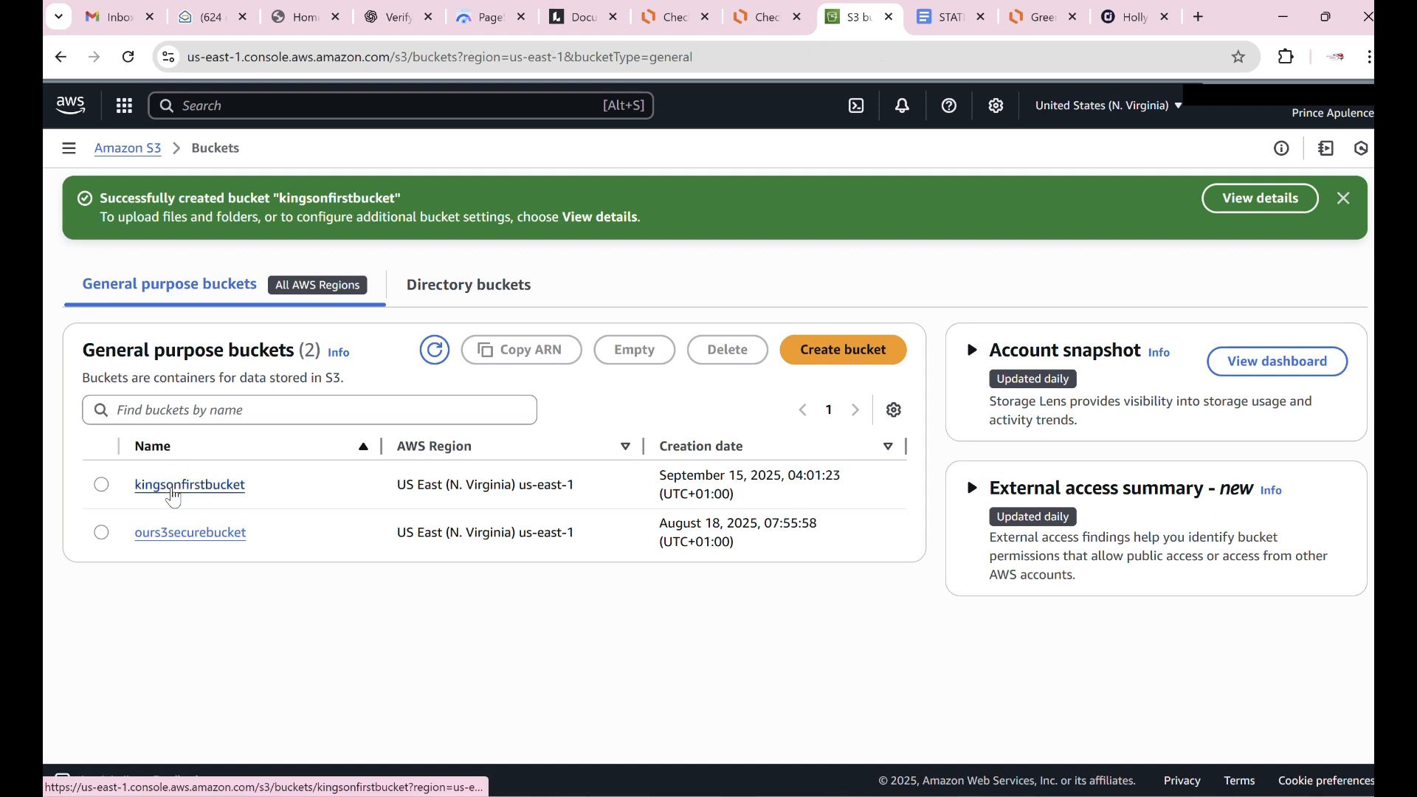
# Step: Start an upload in kingsonfirstbucket and add the files Check in 1, Check in 2 and Flow i used to develop Check in Diagram
pyautogui.click(175, 490)
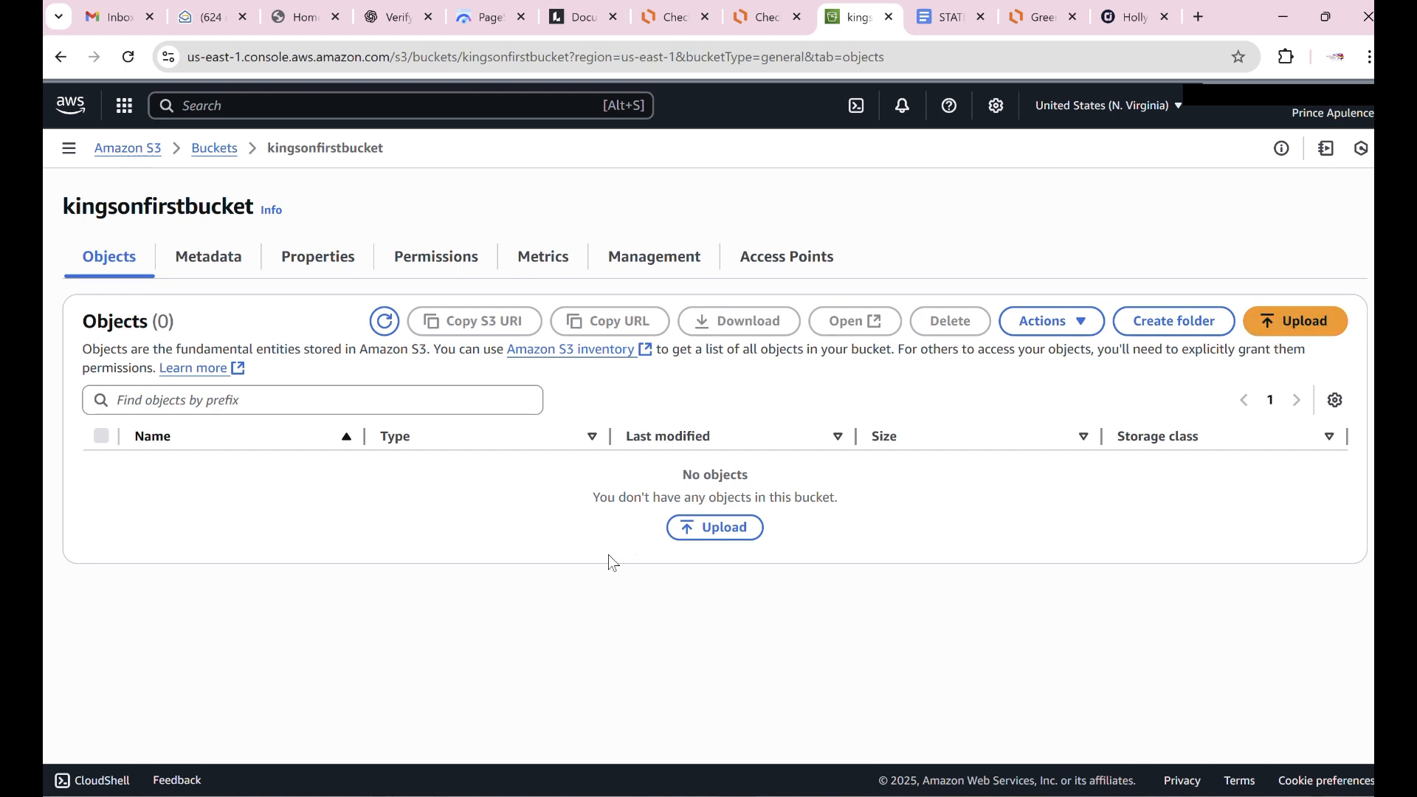
pyautogui.click(694, 536)
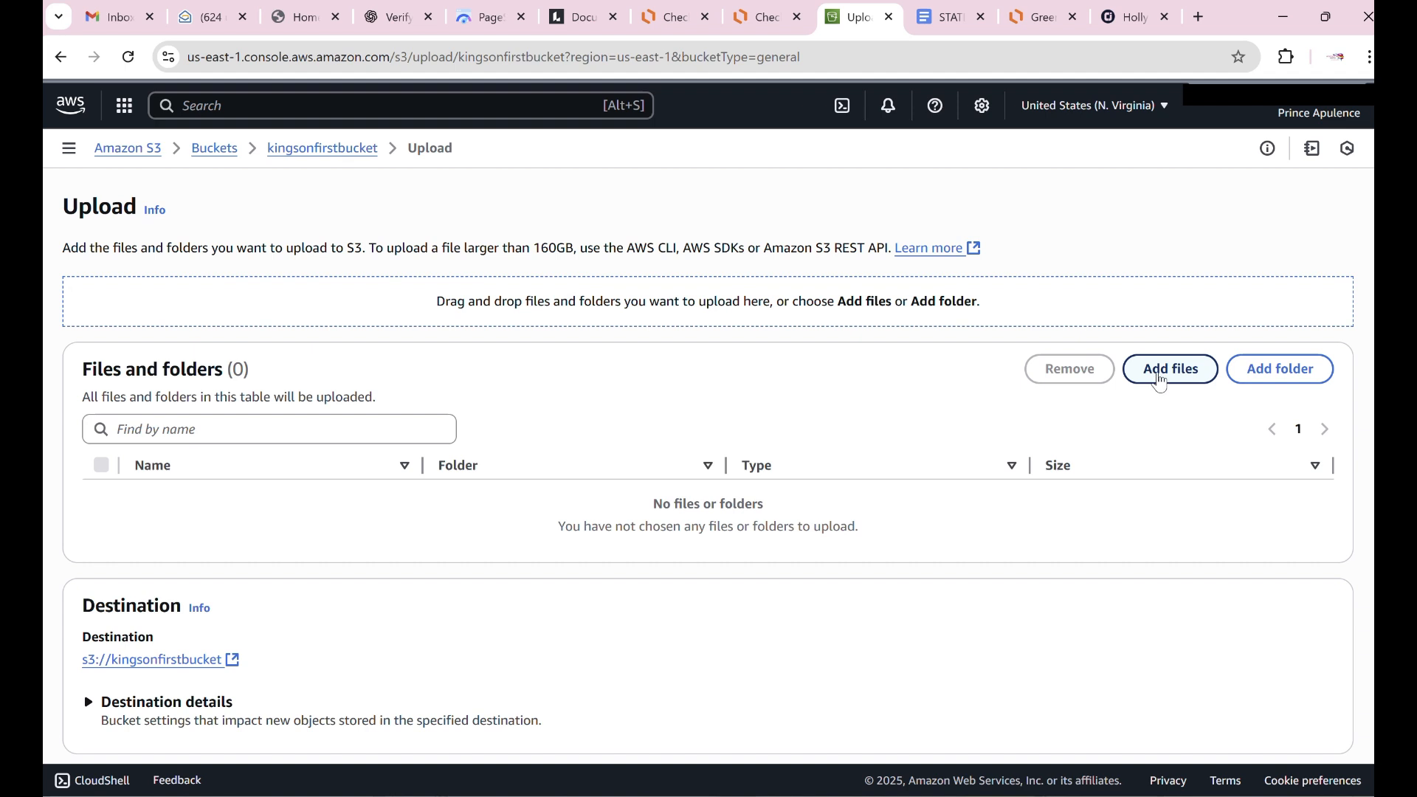
pyautogui.click(1164, 382)
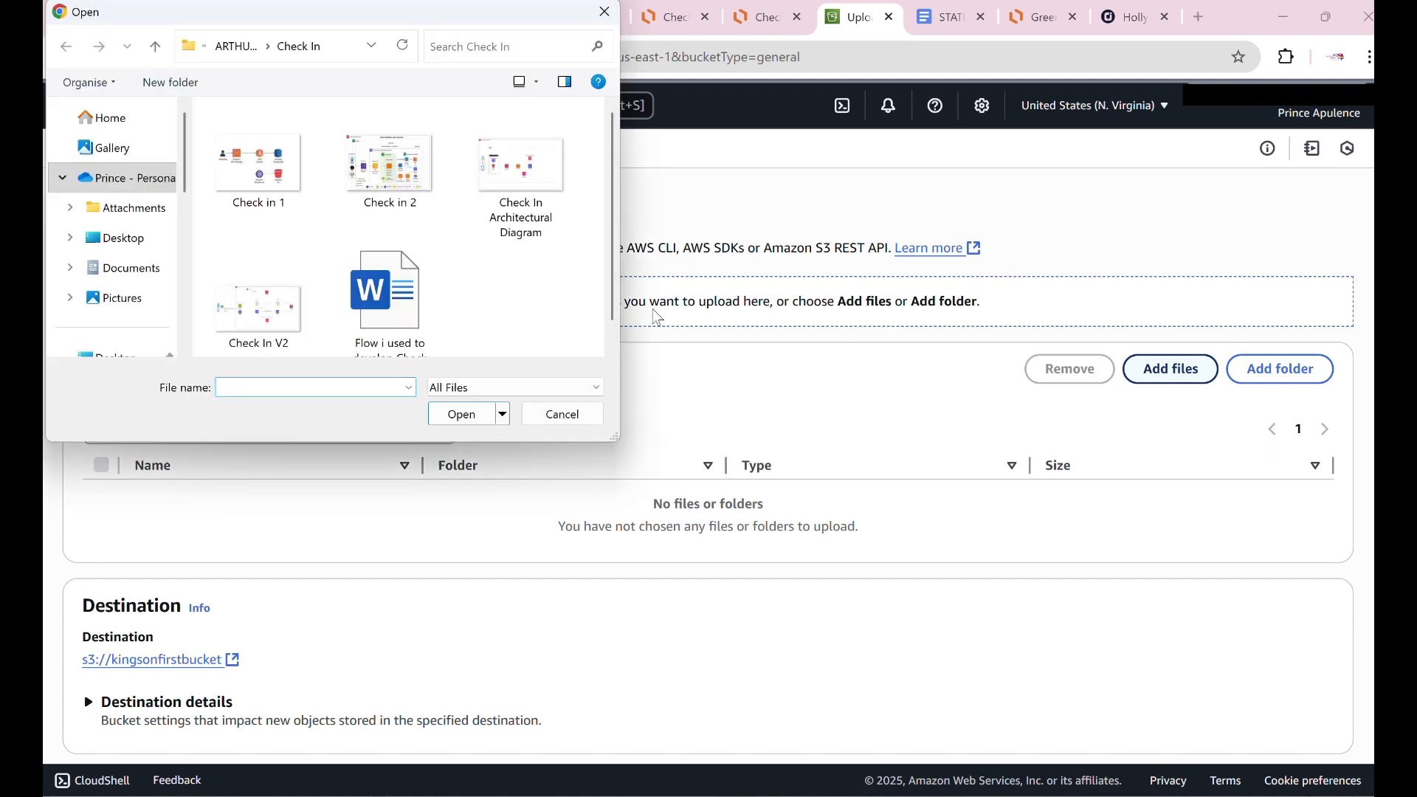
pyautogui.scroll(-1, 336, 269)
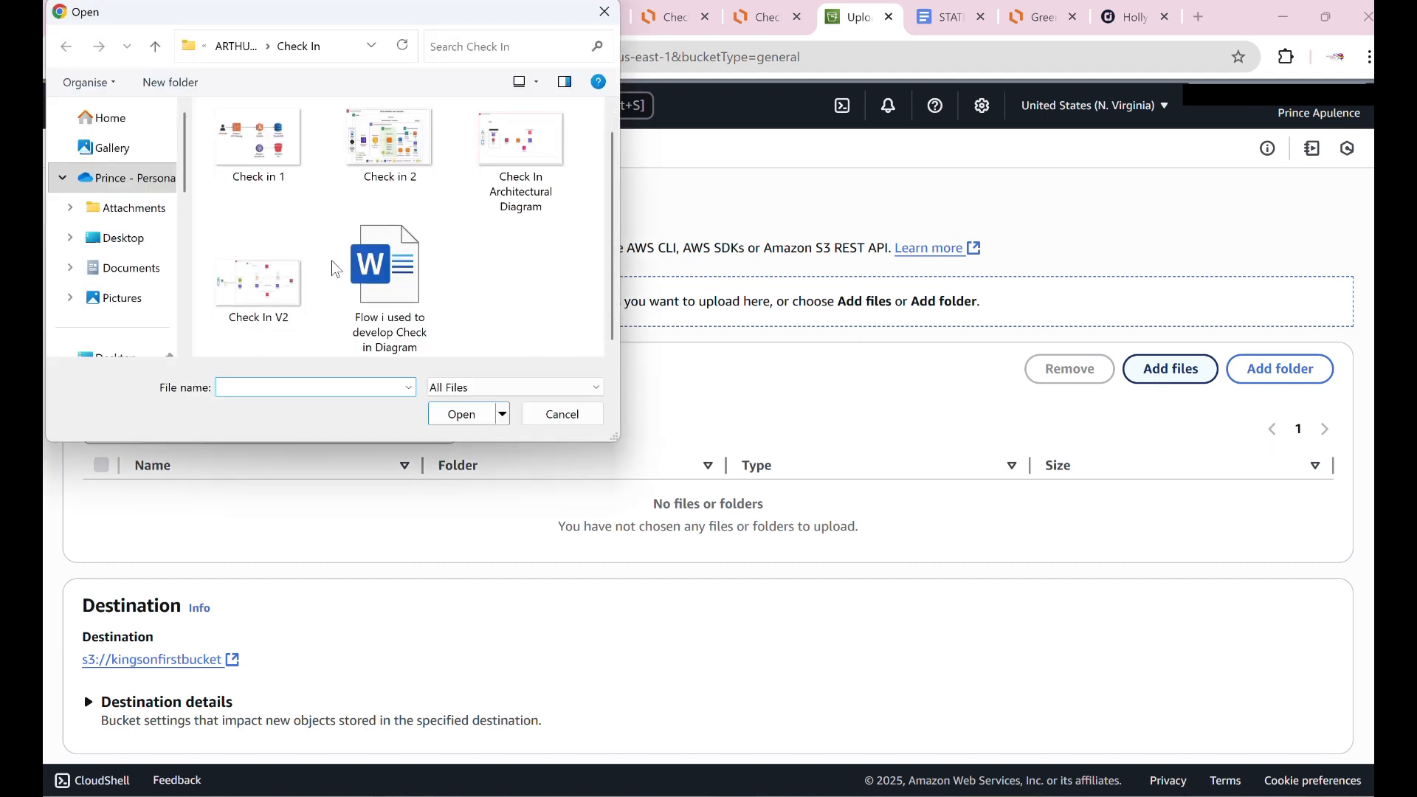
pyautogui.click(277, 150)
pyautogui.scroll(1, 279, 155)
pyautogui.click(379, 285)
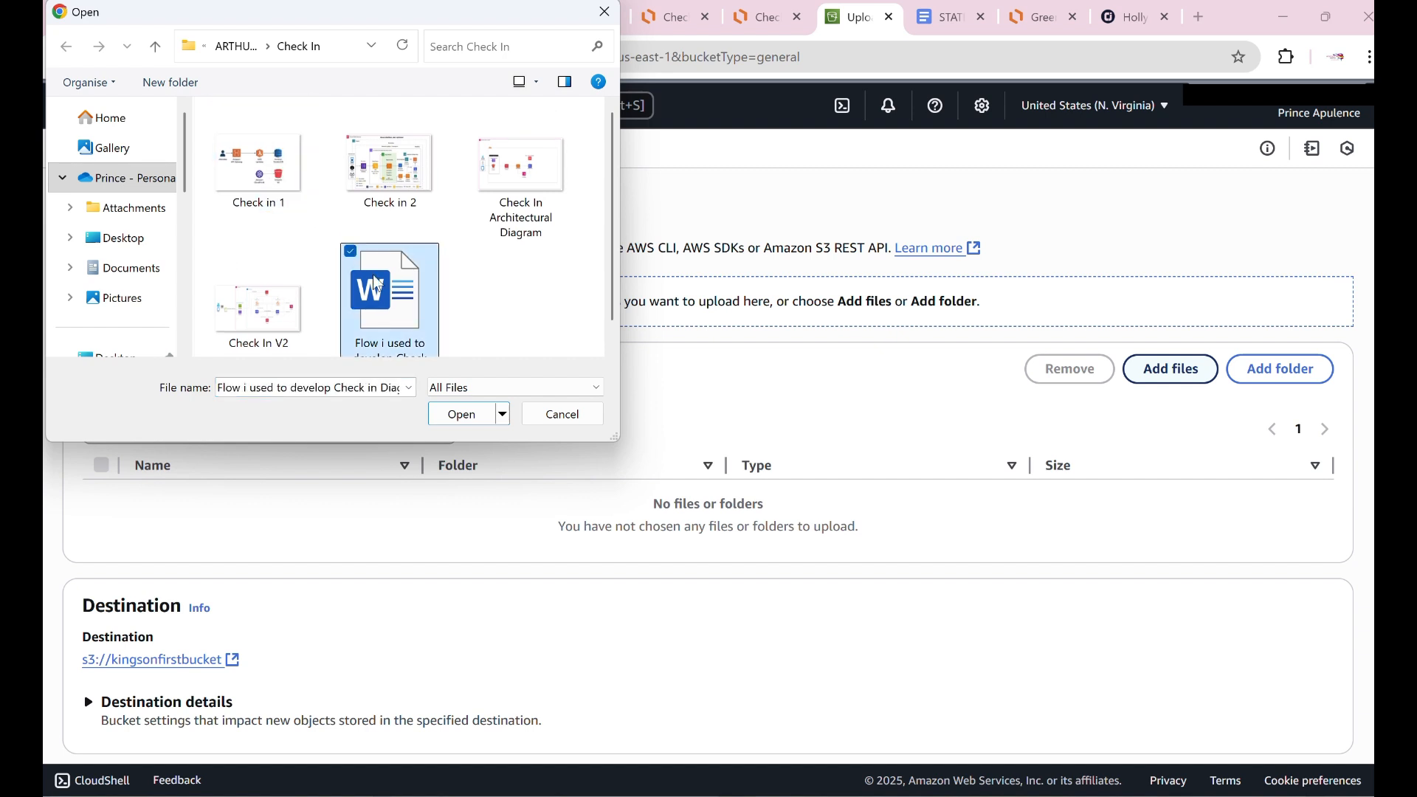
pyautogui.click(274, 167)
pyautogui.keyDown('ctrl'); pyautogui.click(384, 161); pyautogui.keyUp('ctrl')
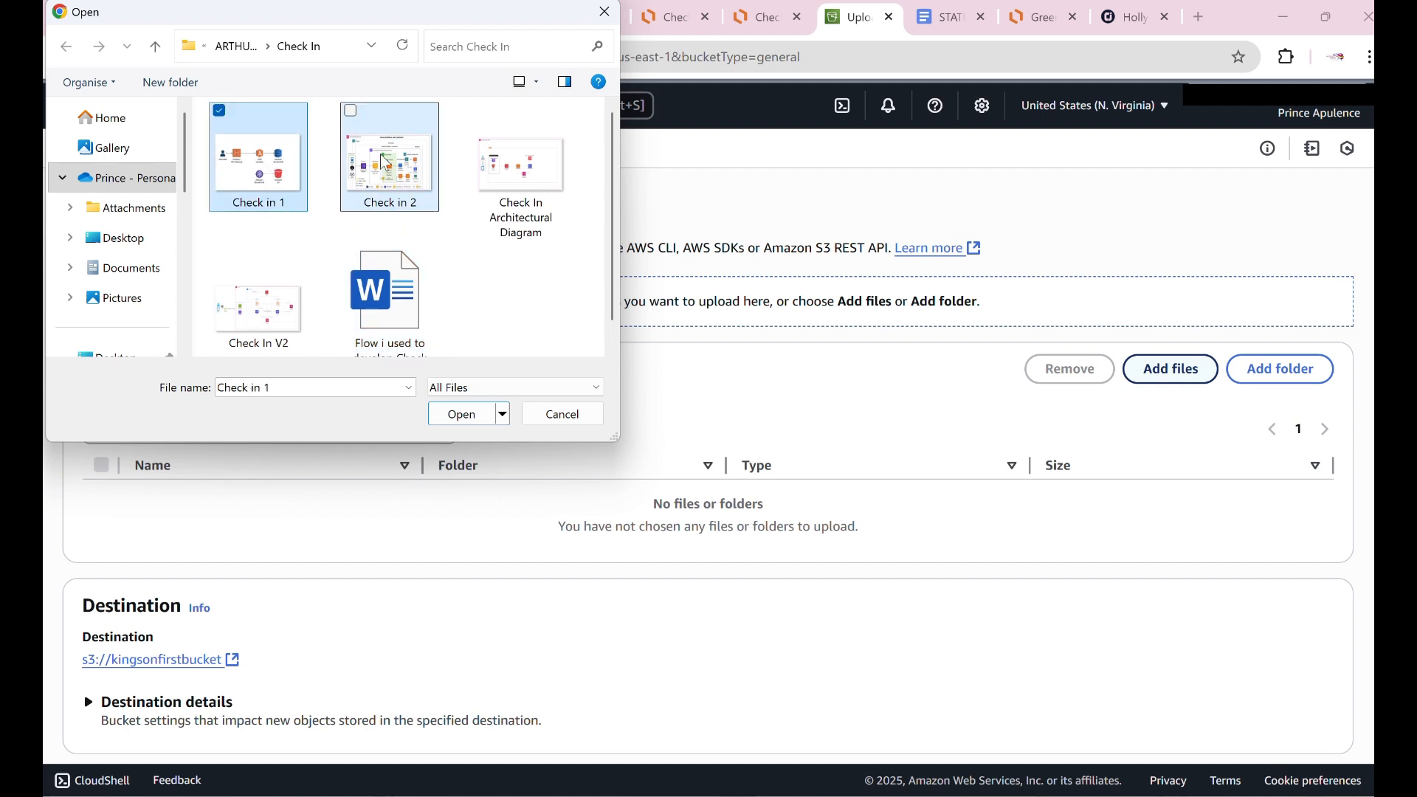
pyautogui.keyDown('ctrl'); pyautogui.click(391, 262); pyautogui.keyUp('ctrl')
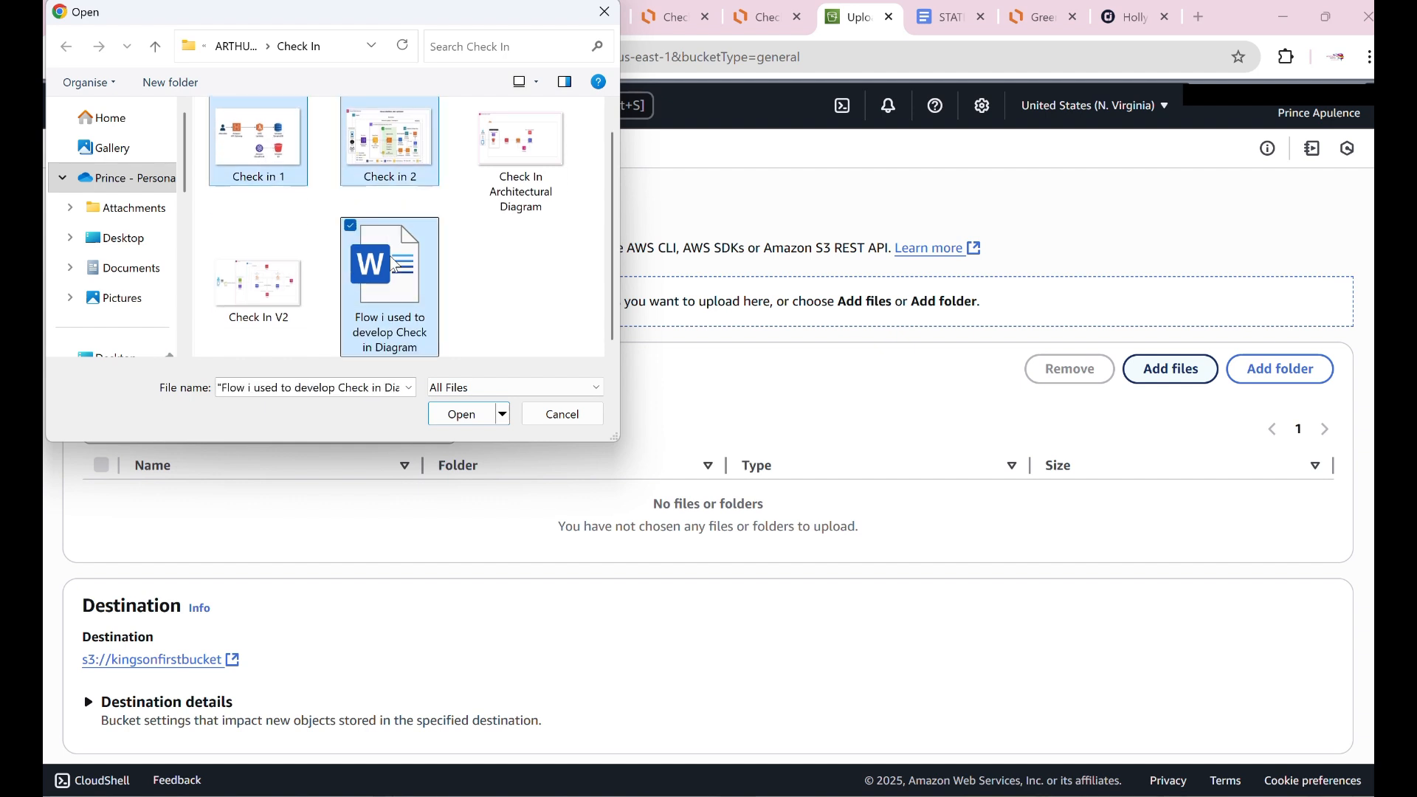
pyautogui.click(483, 414)
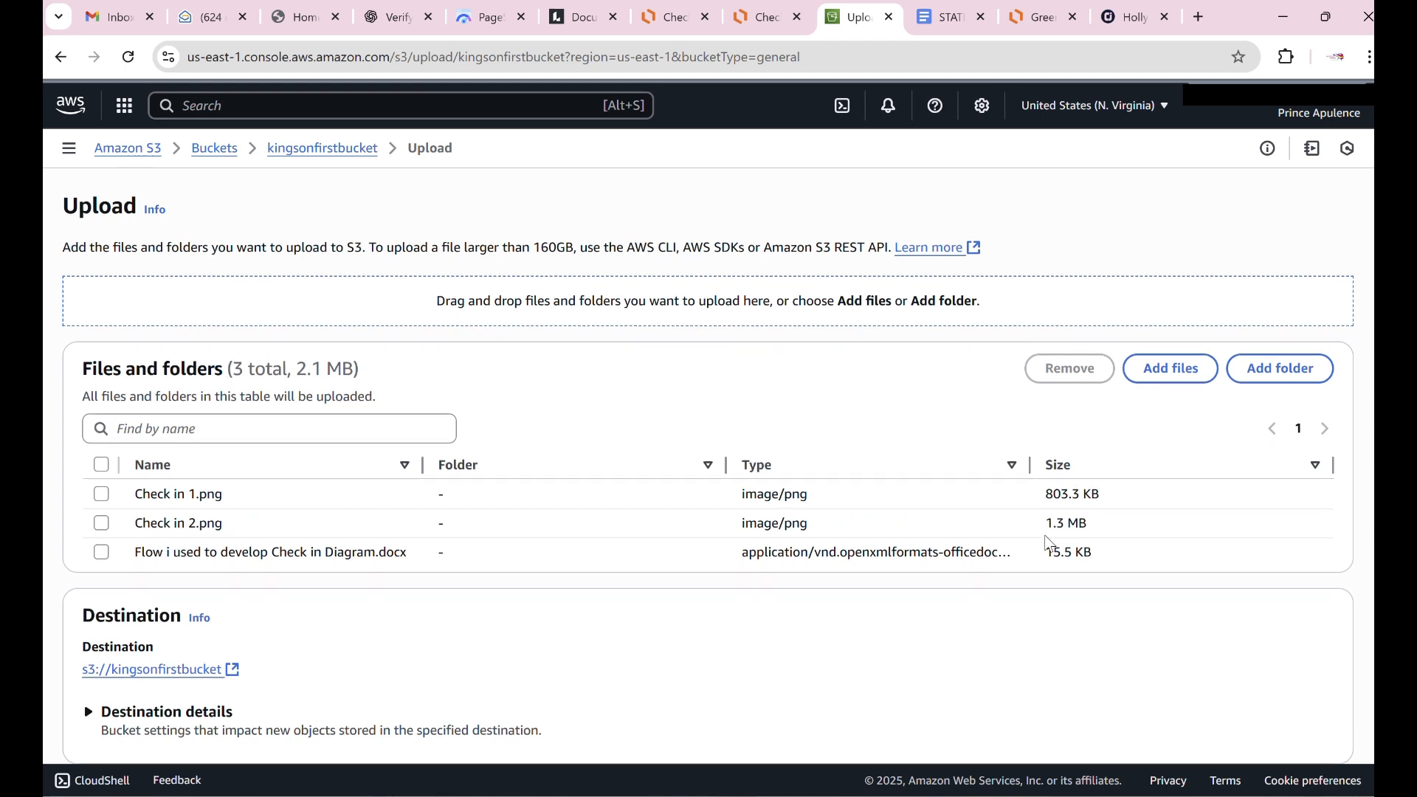
# Step: Upload the three added files to kingsonfirstbucket, check the upload status and close it
pyautogui.scroll(-3, 1052, 547)
pyautogui.click(1309, 709)
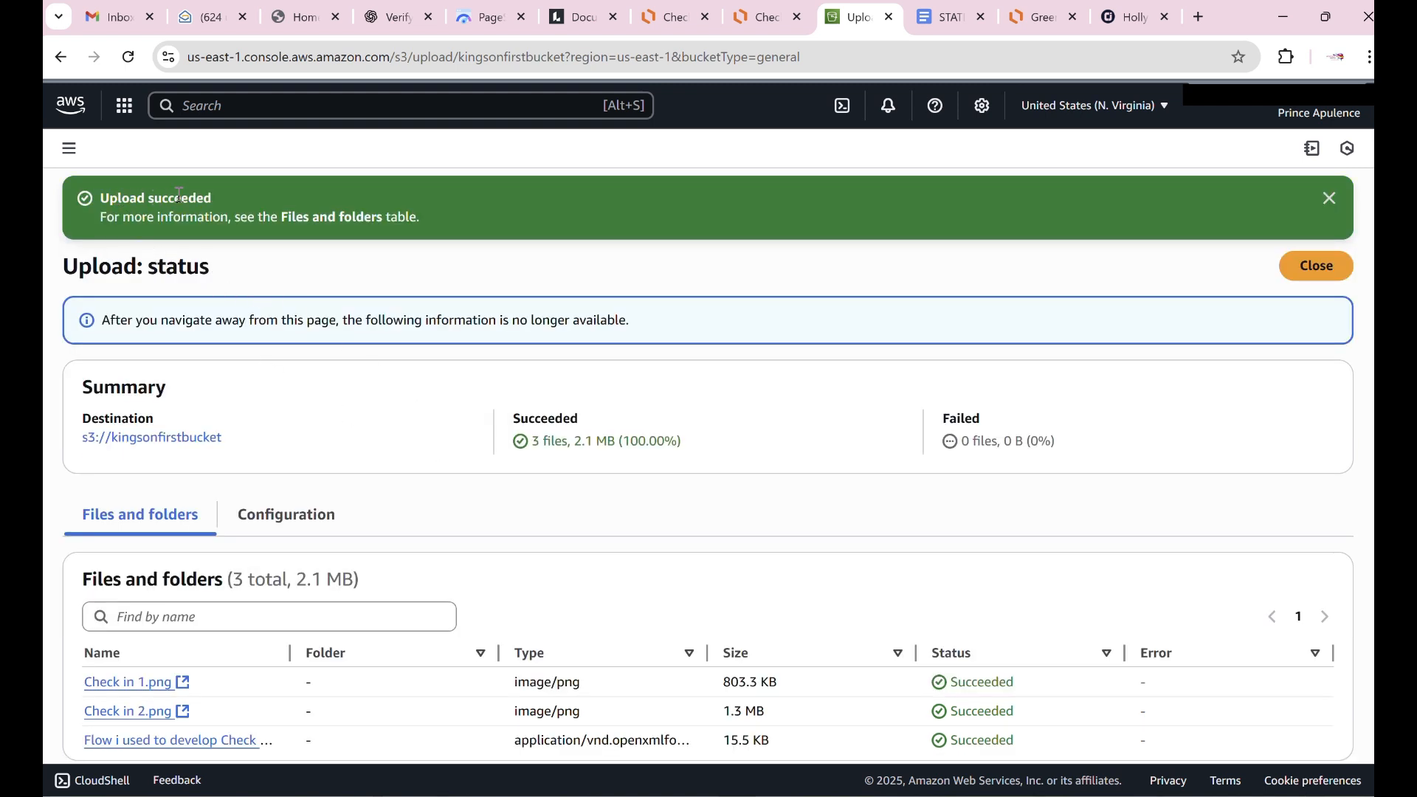
pyautogui.scroll(-2, 767, 613)
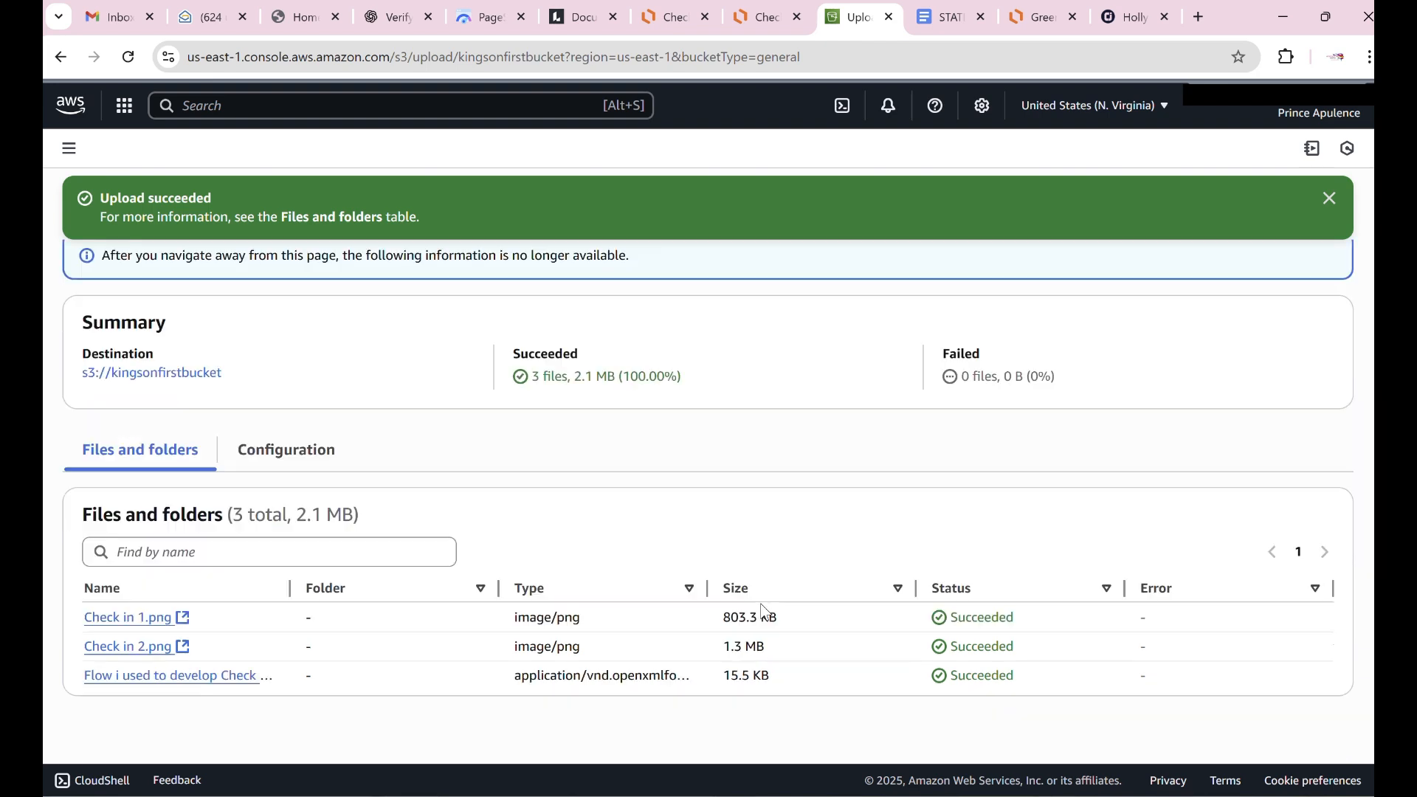
pyautogui.scroll(2, 1172, 499)
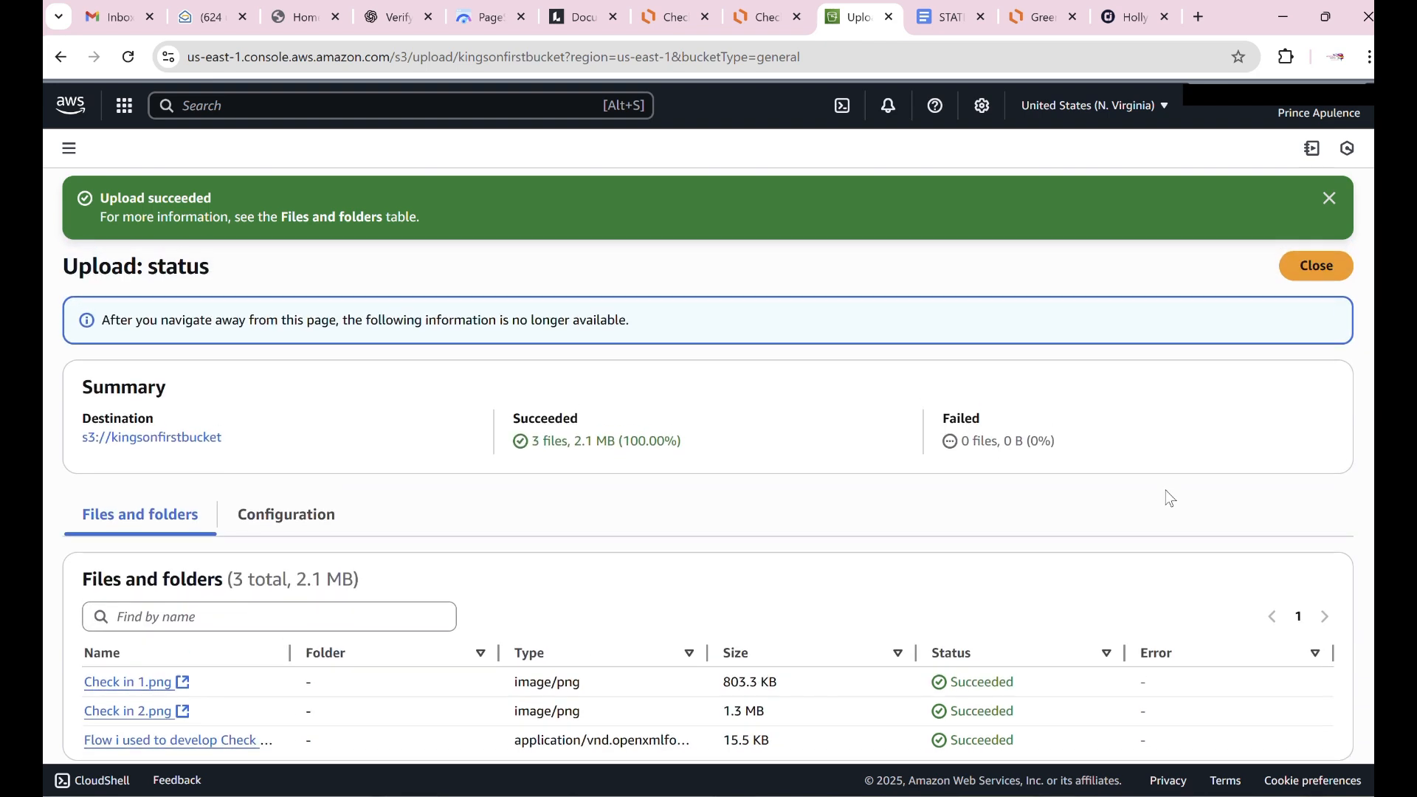
pyautogui.click(1319, 266)
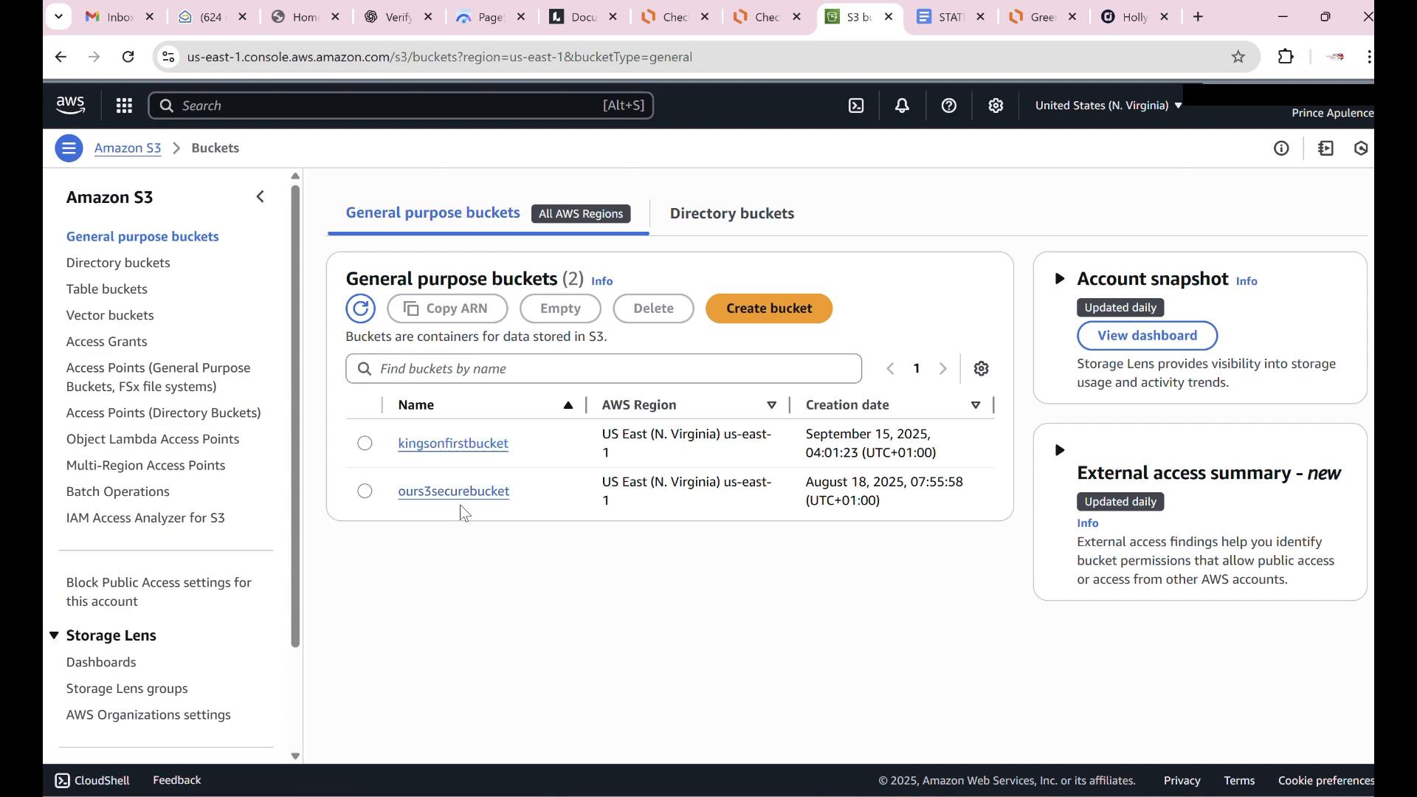
# Step: View the image Check in 1.png from kingsonfirstbucket in the browser and close it again
pyautogui.click(459, 444)
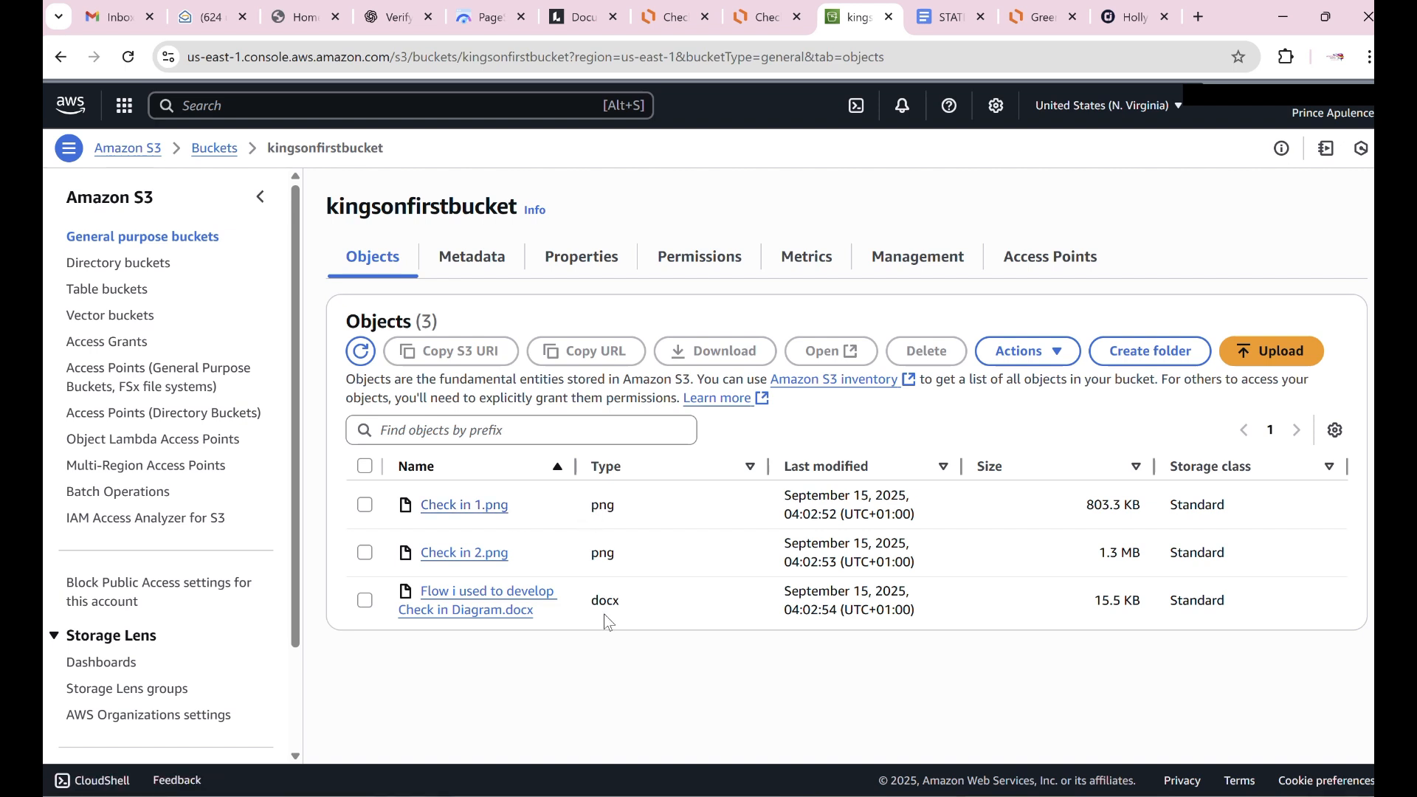
pyautogui.click(458, 508)
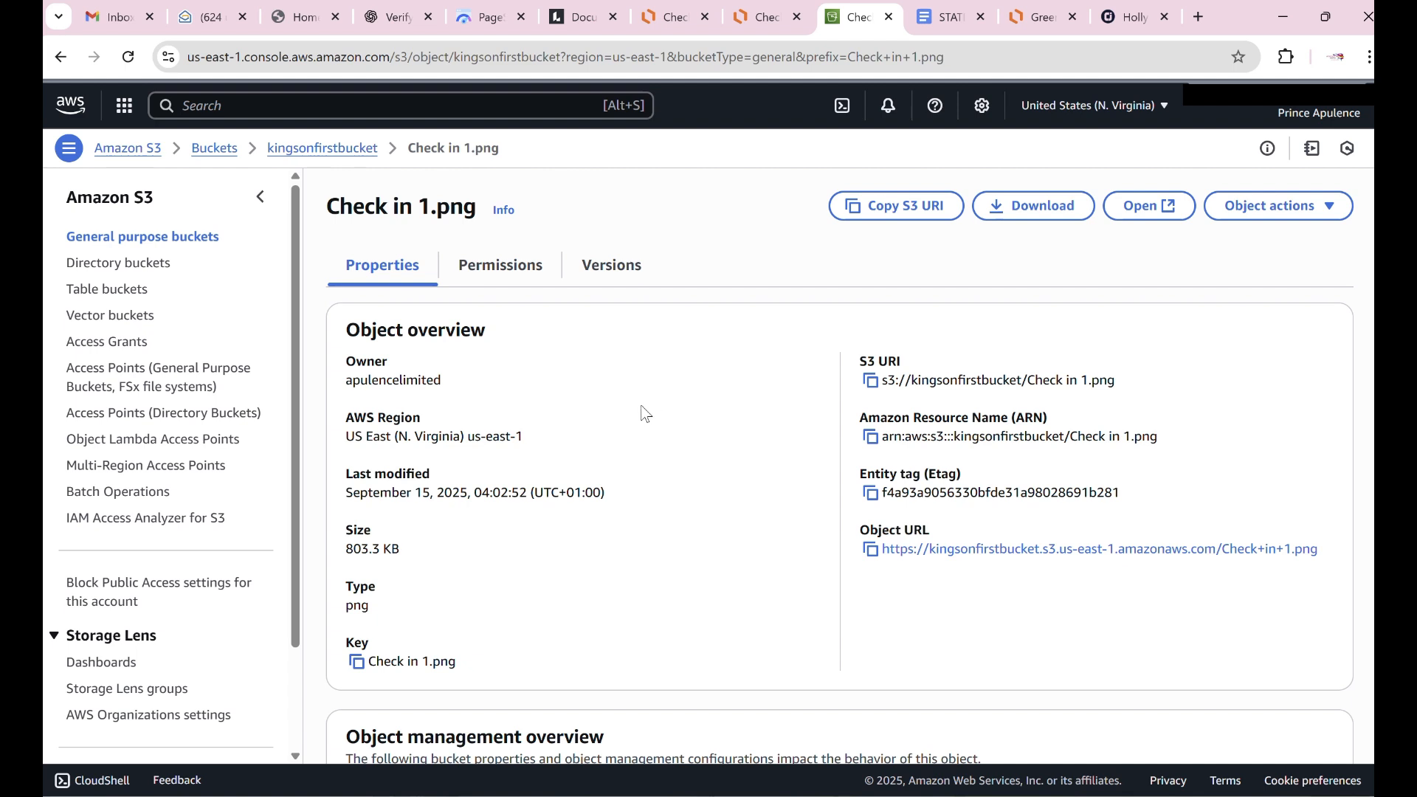
pyautogui.click(1149, 206)
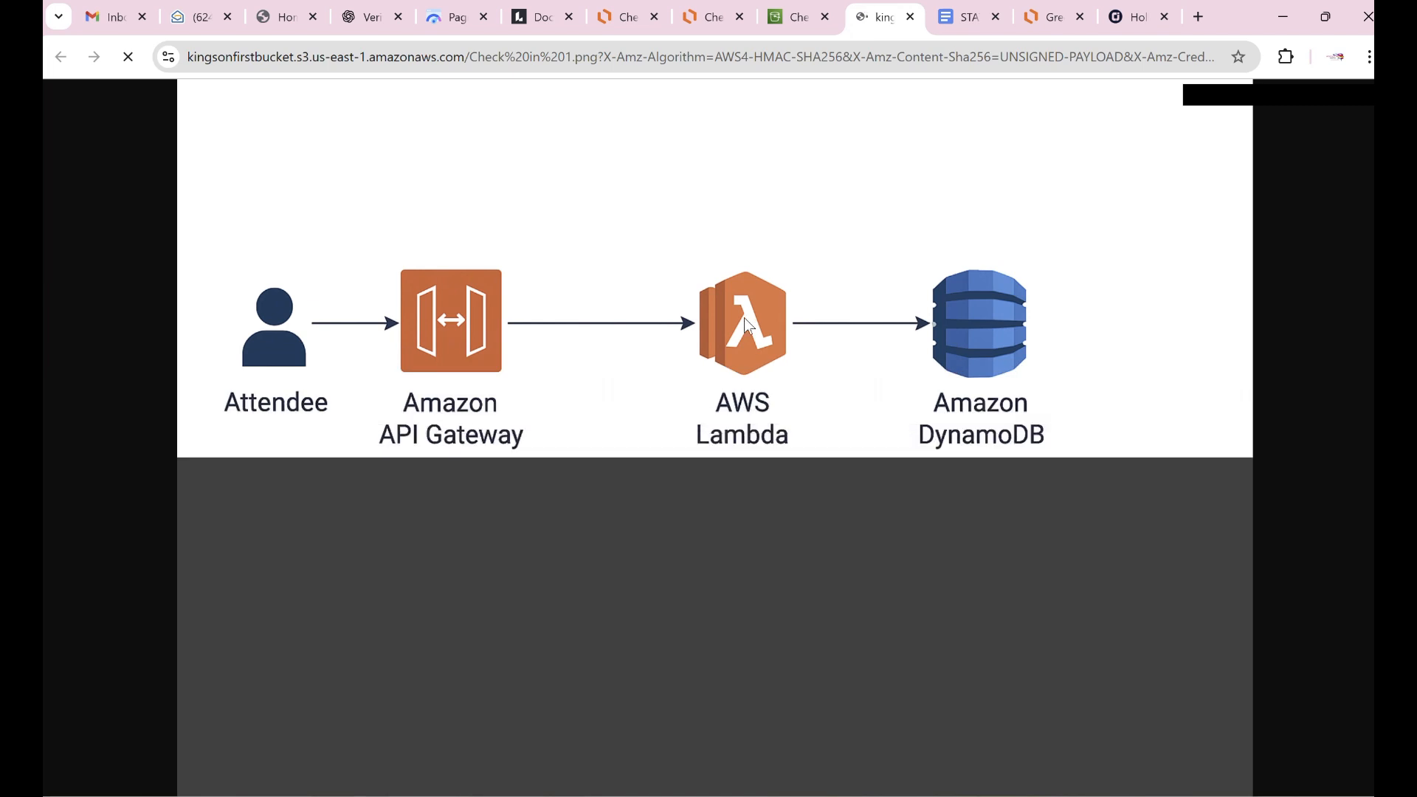
pyautogui.click(913, 19)
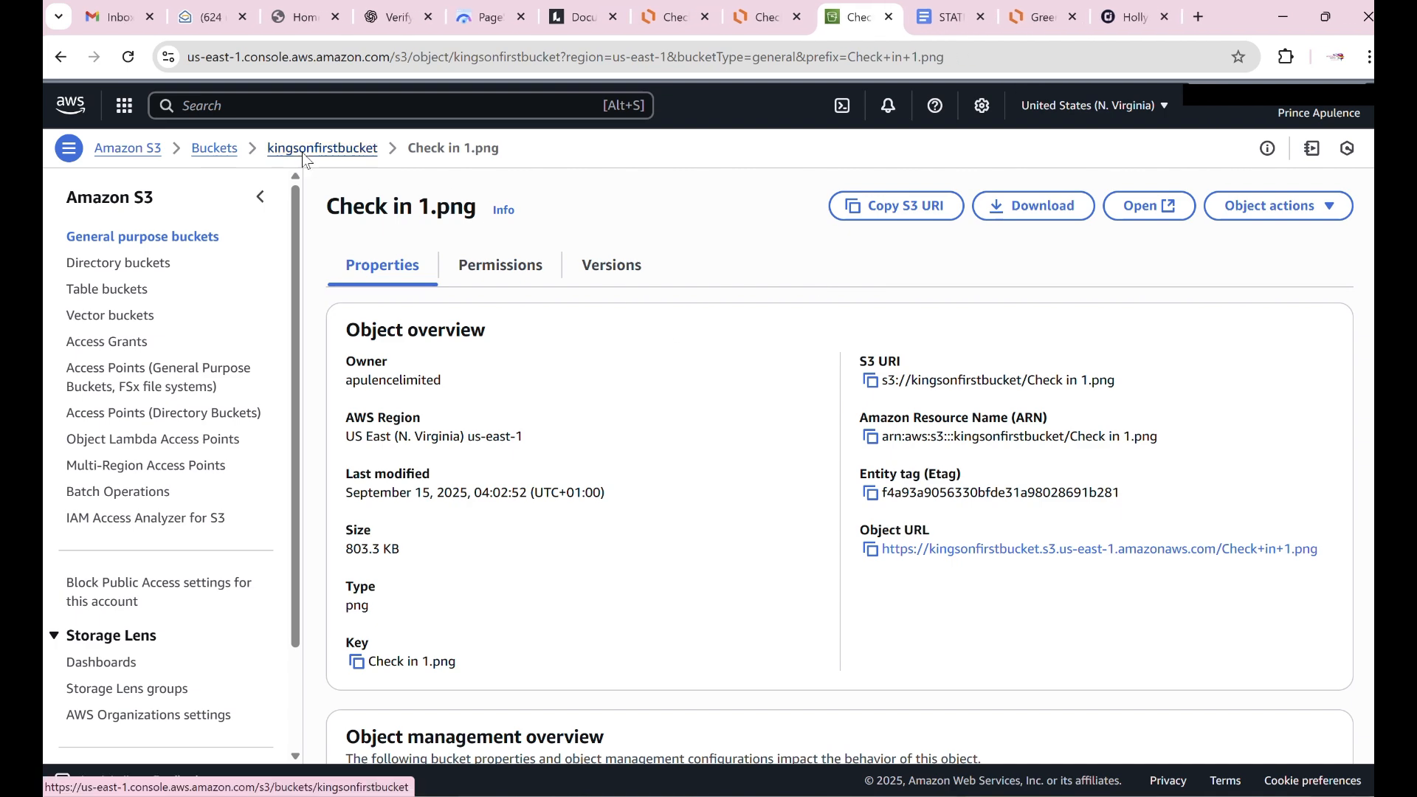
# Step: Return to the bucket's objects, view the image Check in 2.png in the browser and close it again
pyautogui.click(304, 151)
pyautogui.click(457, 555)
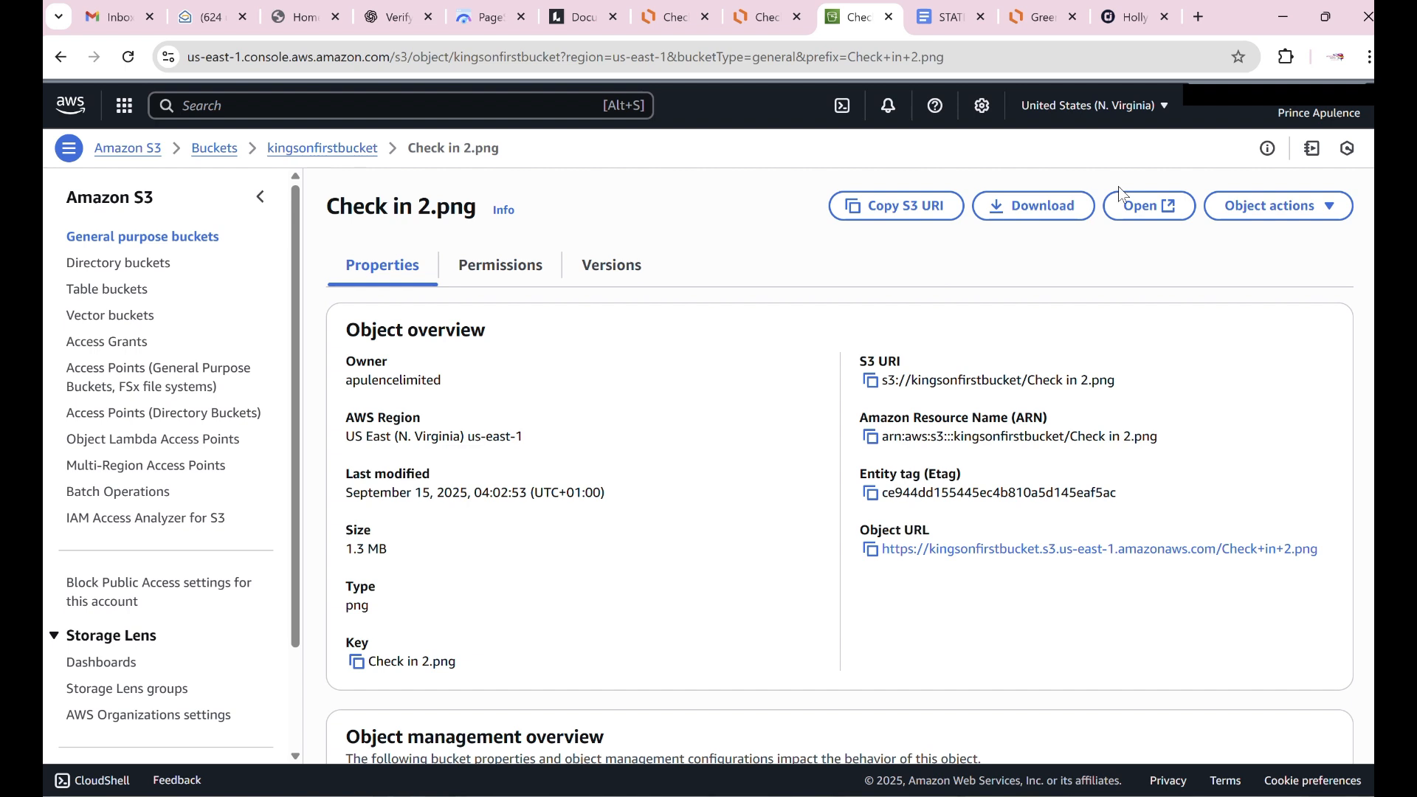
pyautogui.click(1126, 203)
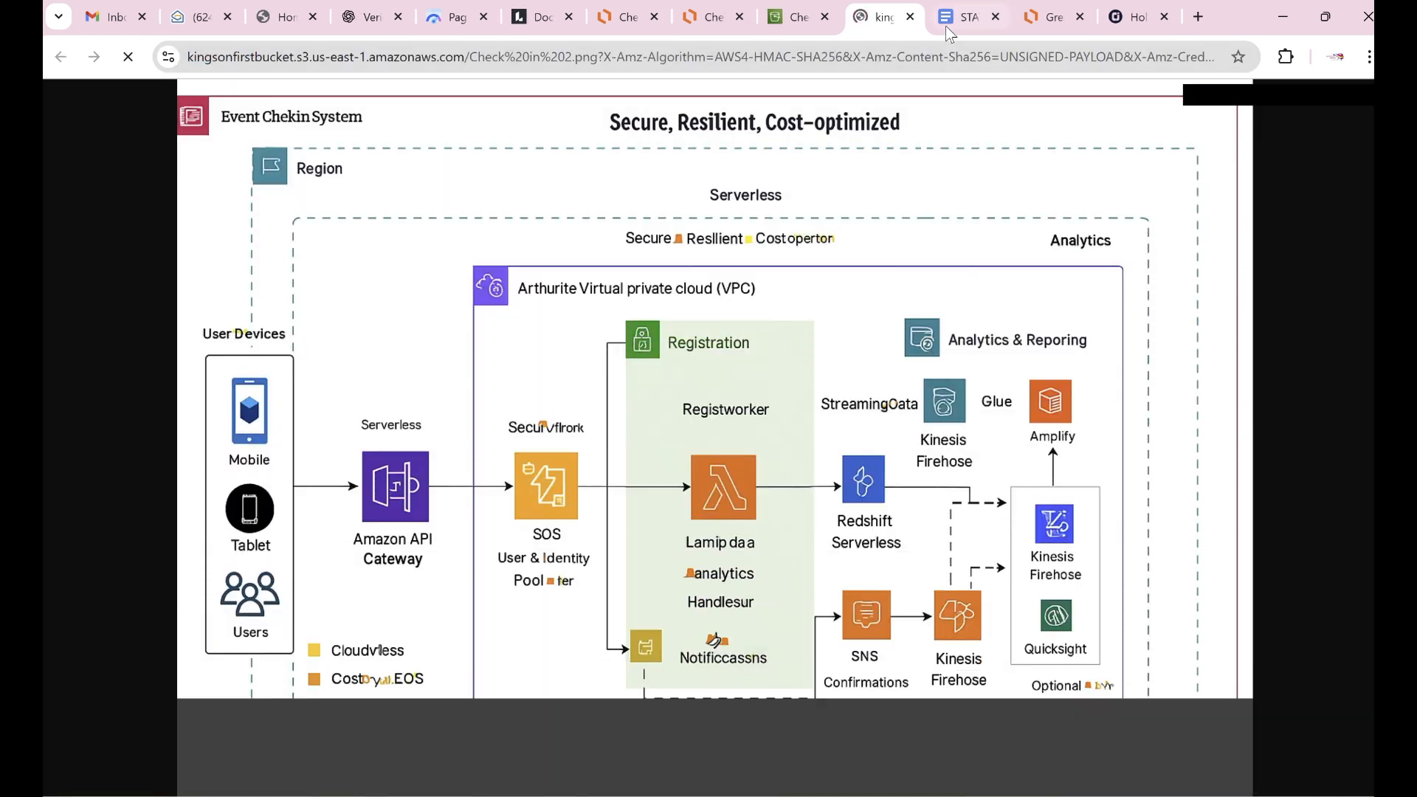
pyautogui.click(911, 17)
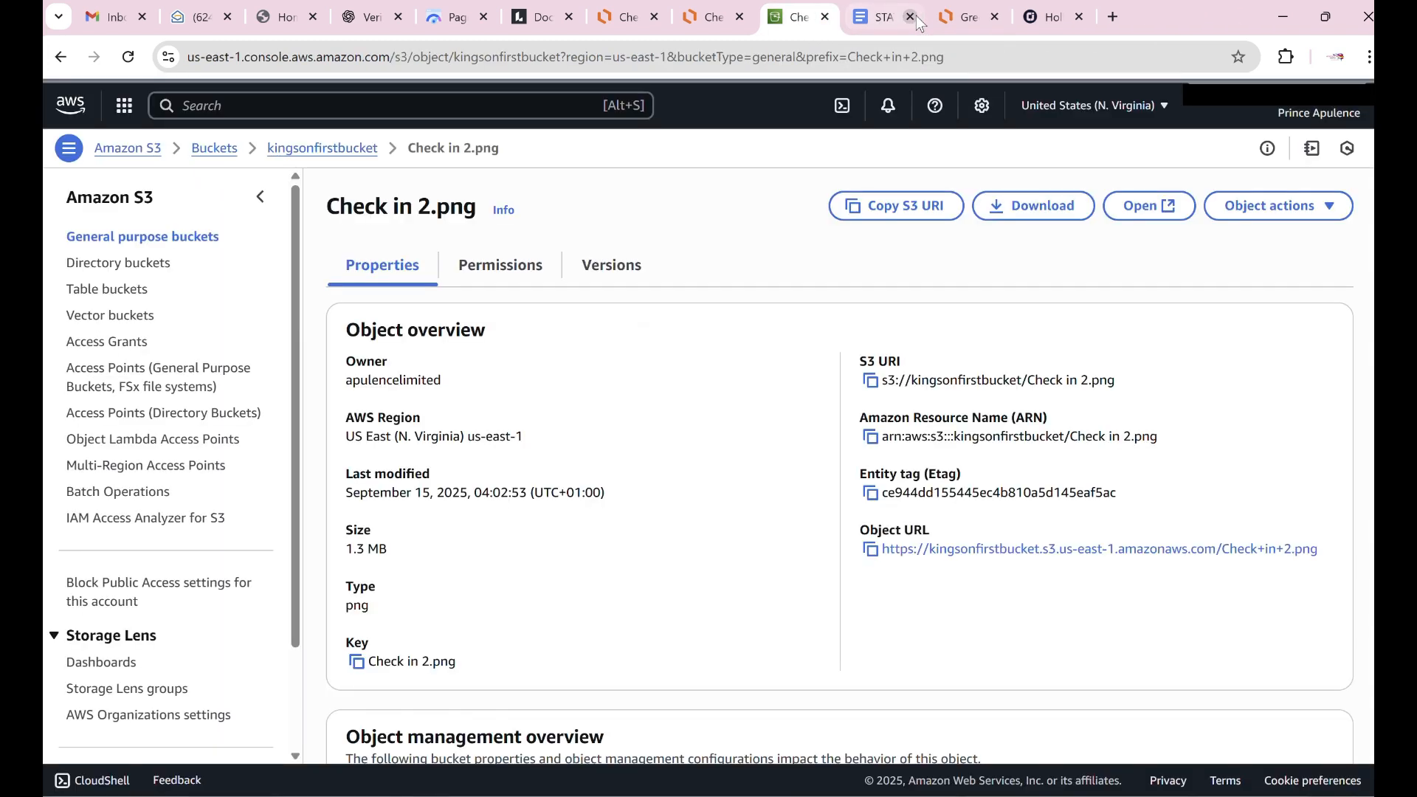